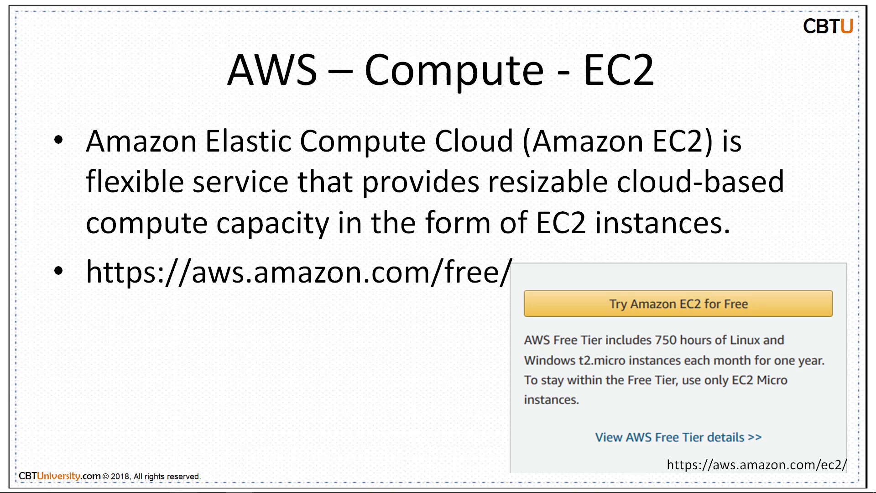
Step: Advance to the 'AWS Management Console' slide listing the Linux EC2 launch steps
{"action": "key", "text": "Right"}
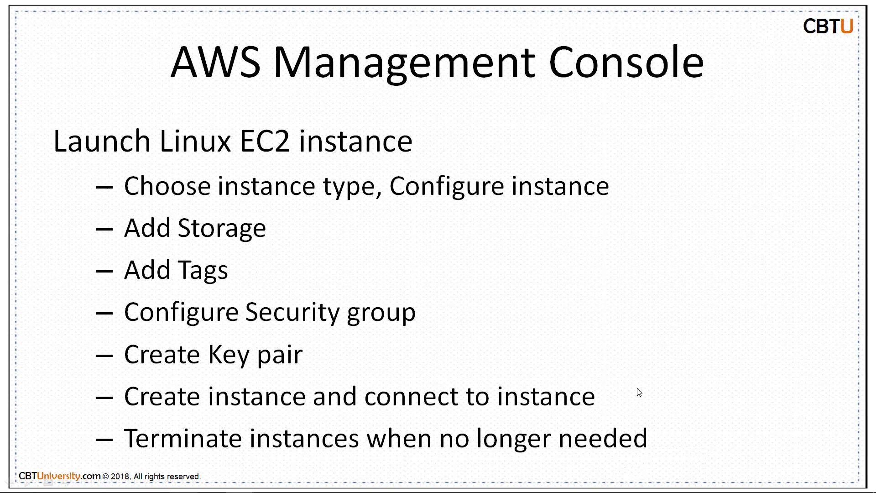
Step: Sign in, open EC2 from the services list, and leave the region on US West (Oregon)
{"action": "left_click", "coordinate": [353, 438]}
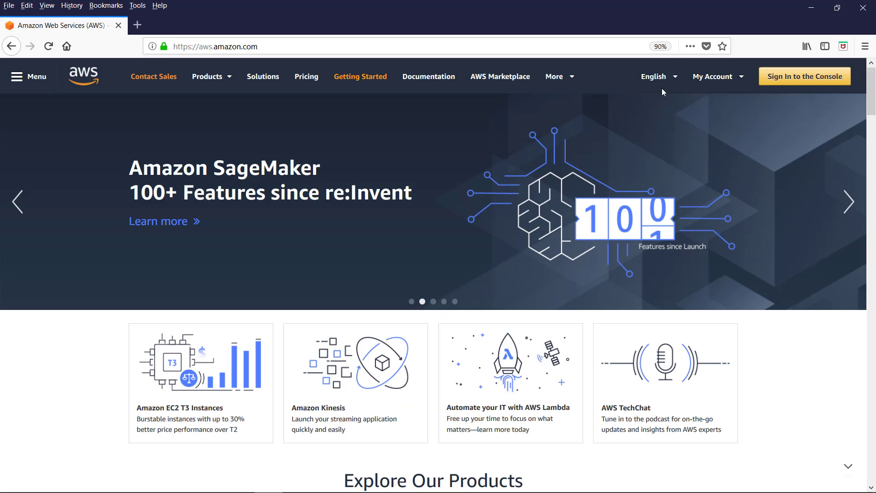
{"action": "left_click", "coordinate": [803, 77]}
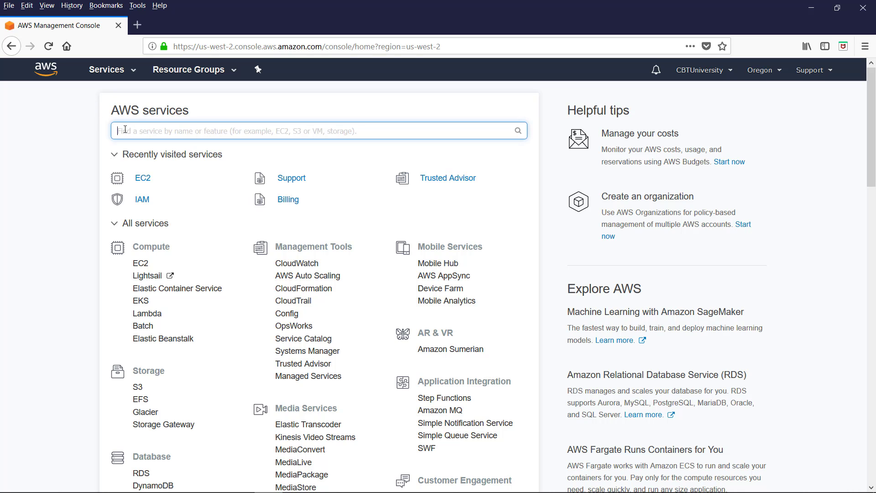
{"action": "type", "text": "ec2"}
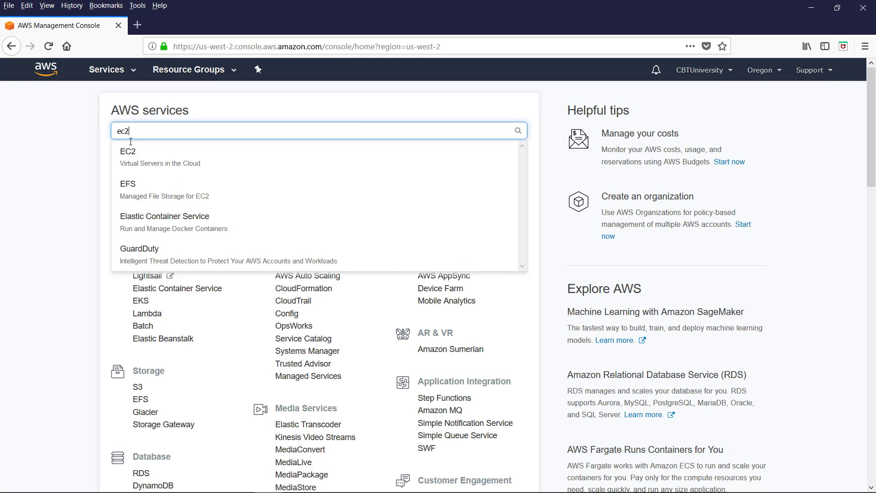
{"action": "left_click", "coordinate": [135, 70]}
{"action": "left_click", "coordinate": [130, 73]}
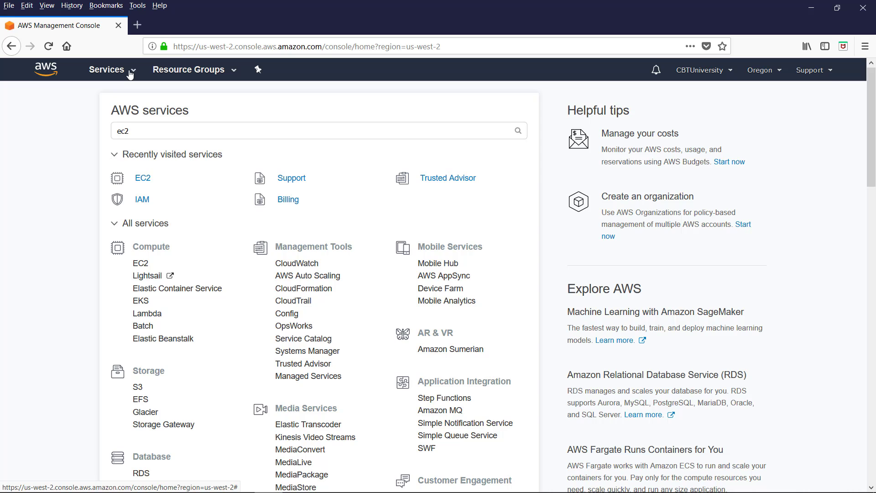
{"action": "left_click", "coordinate": [130, 74]}
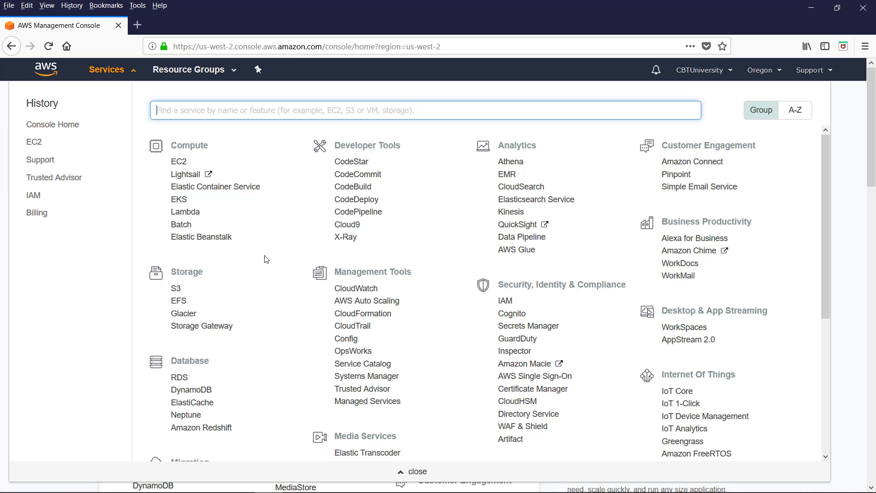
{"action": "left_click", "coordinate": [177, 162]}
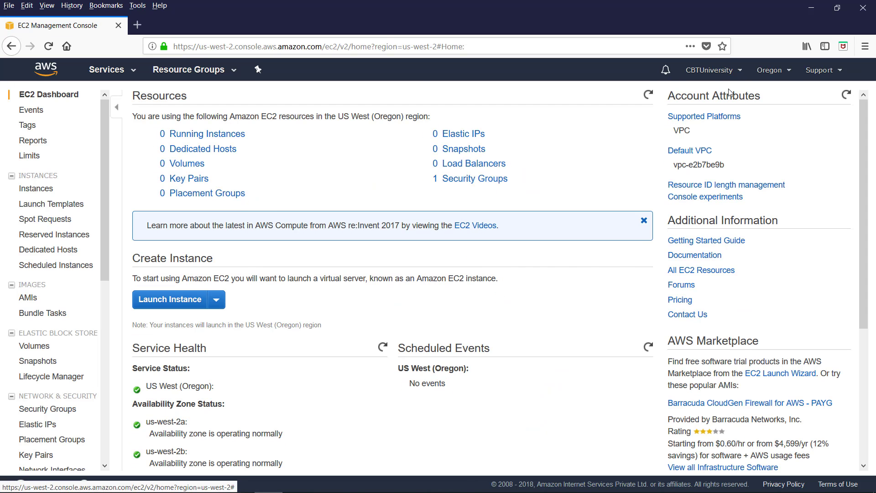
{"action": "left_click", "coordinate": [789, 71]}
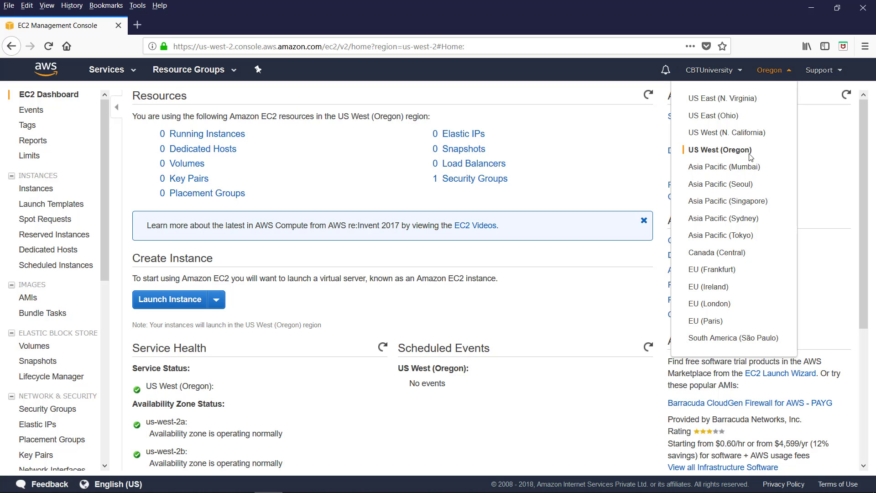
{"action": "left_click", "coordinate": [539, 95]}
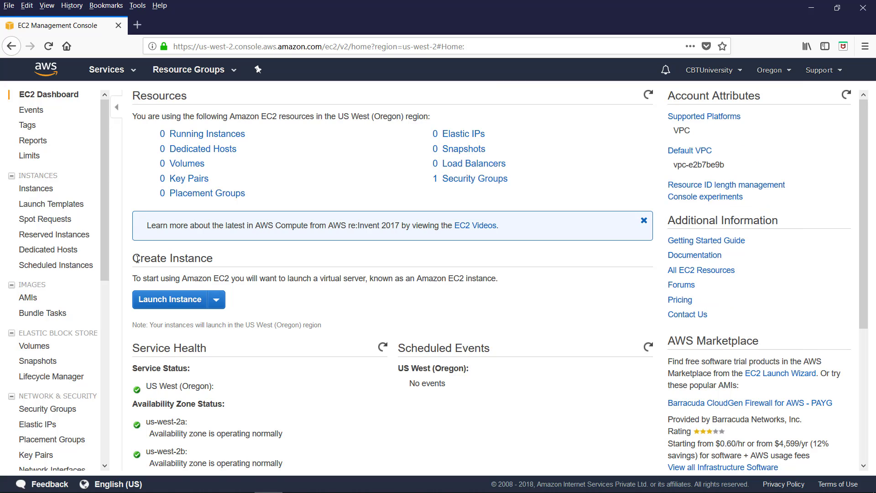
Step: Launch a new EC2 instance and scroll through the Quick Start machine images
{"action": "left_click", "coordinate": [173, 304]}
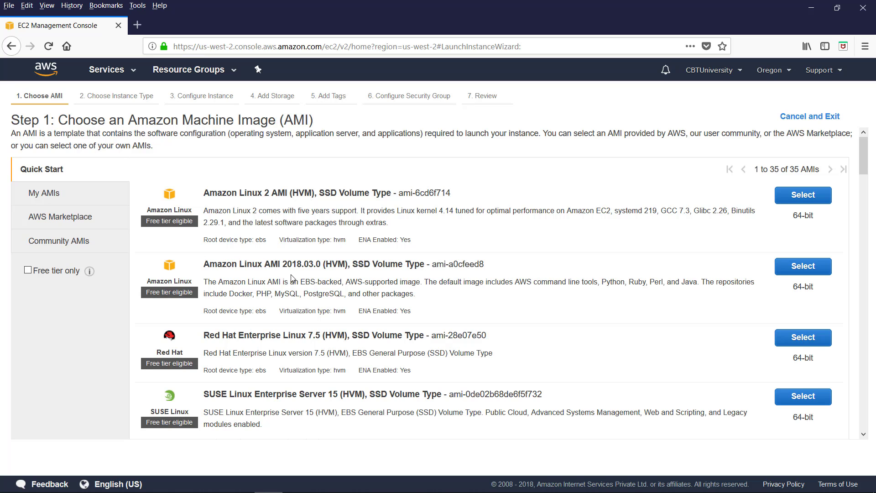
{"action": "scroll", "coordinate": [292, 277], "scroll_direction": "down", "scroll_amount": 3}
{"action": "scroll", "coordinate": [265, 269], "scroll_direction": "up", "scroll_amount": 3}
Step: Browse the My AMIs, AWS Marketplace and Community AMIs image lists alongside Quick Start
{"action": "left_click", "coordinate": [42, 194]}
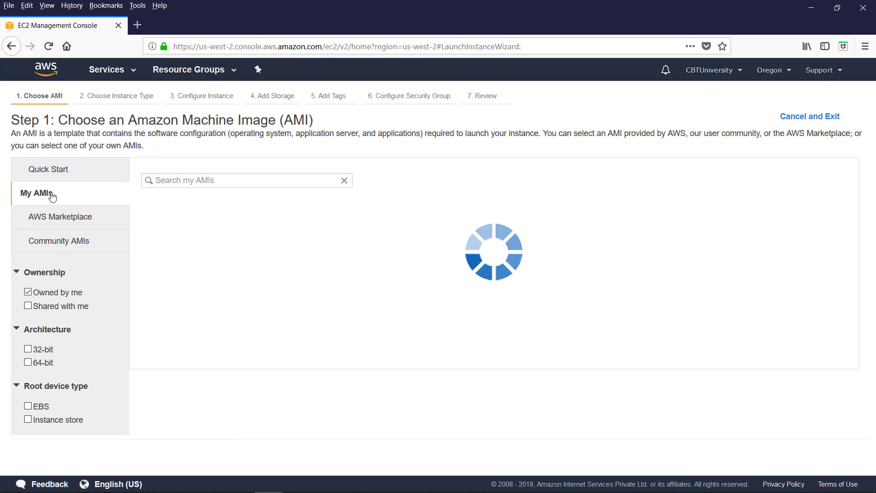
{"action": "left_click", "coordinate": [61, 217]}
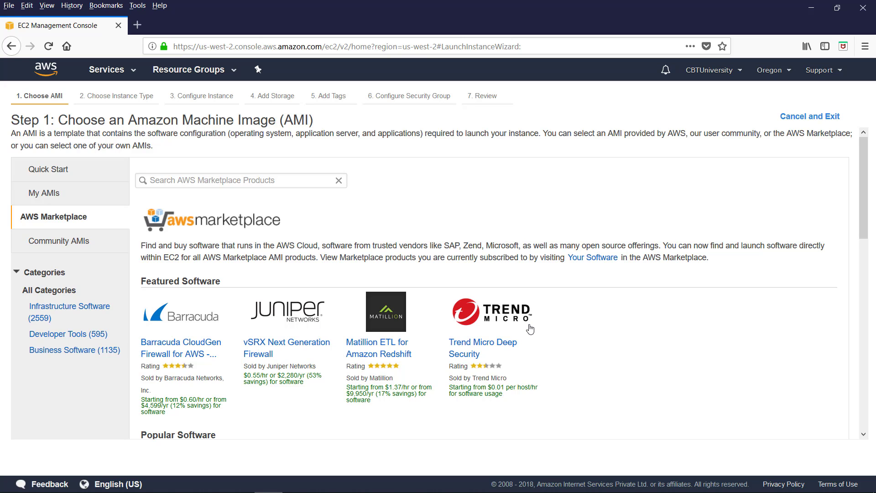
{"action": "scroll", "coordinate": [614, 341], "scroll_direction": "down", "scroll_amount": 2}
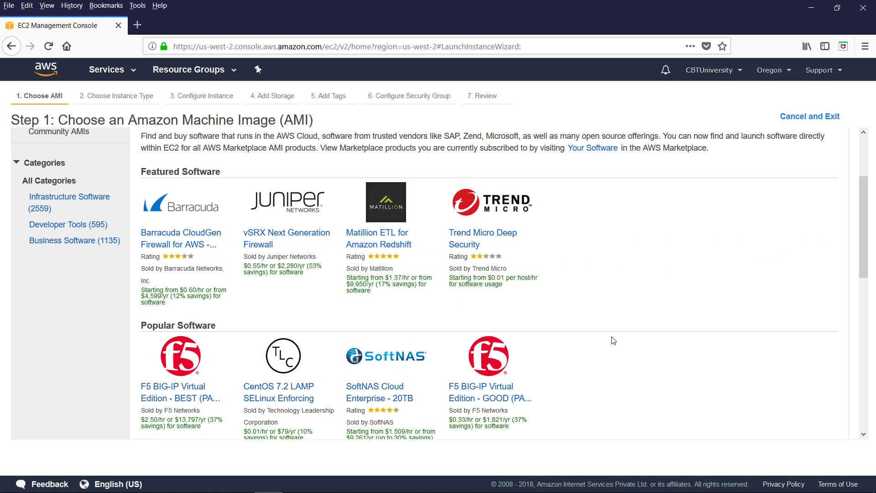
{"action": "scroll", "coordinate": [554, 306], "scroll_direction": "down", "scroll_amount": 2}
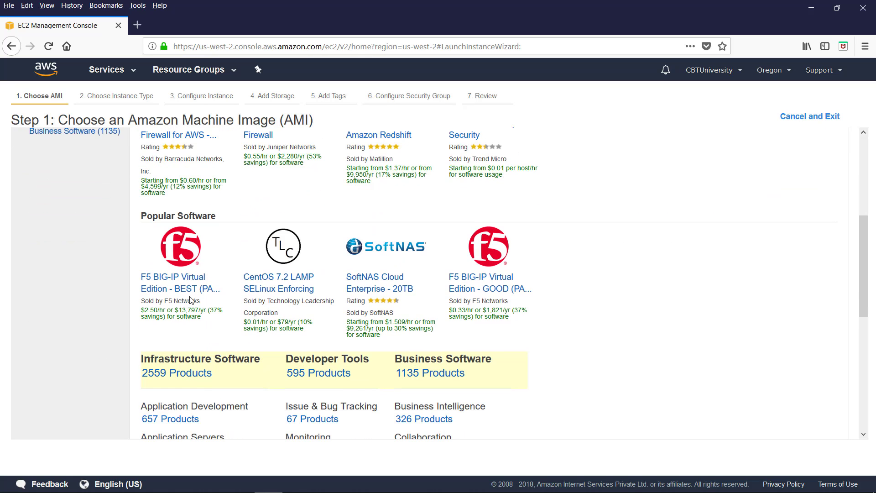
{"action": "scroll", "coordinate": [600, 306], "scroll_direction": "down", "scroll_amount": 3}
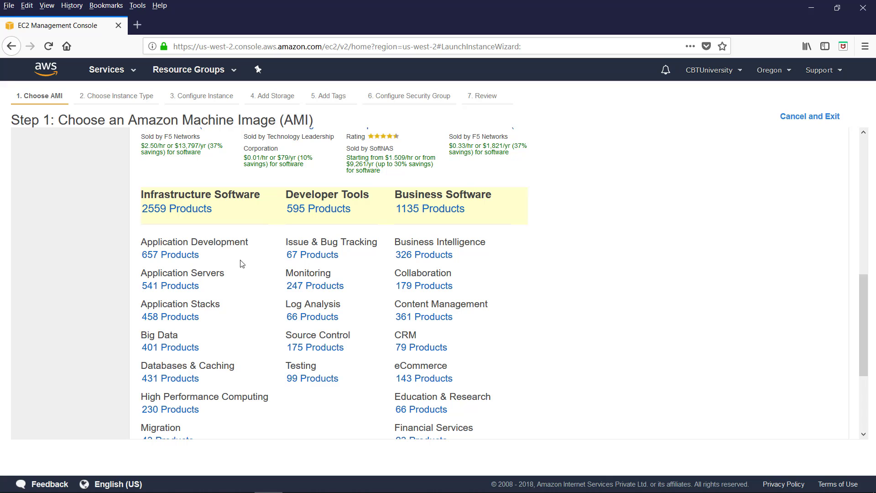
{"action": "scroll", "coordinate": [511, 395], "scroll_direction": "down", "scroll_amount": 3}
{"action": "scroll", "coordinate": [507, 400], "scroll_direction": "up", "scroll_amount": 5}
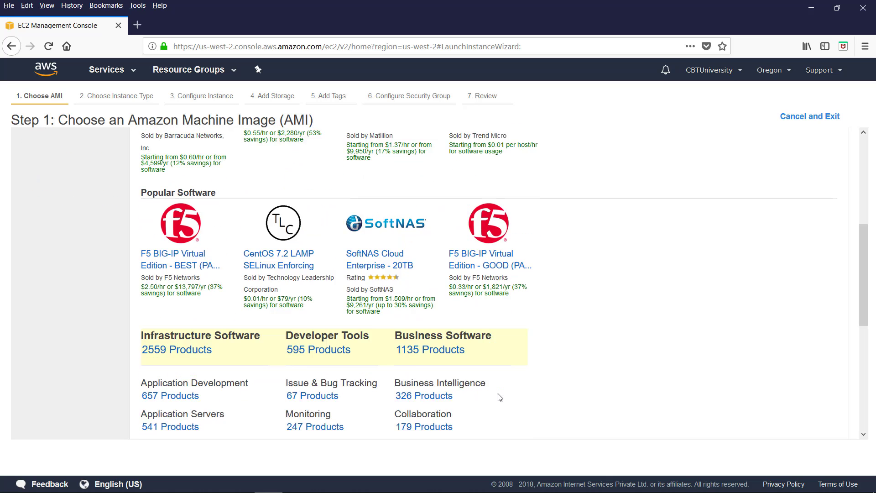
{"action": "scroll", "coordinate": [500, 397], "scroll_direction": "down", "scroll_amount": 3}
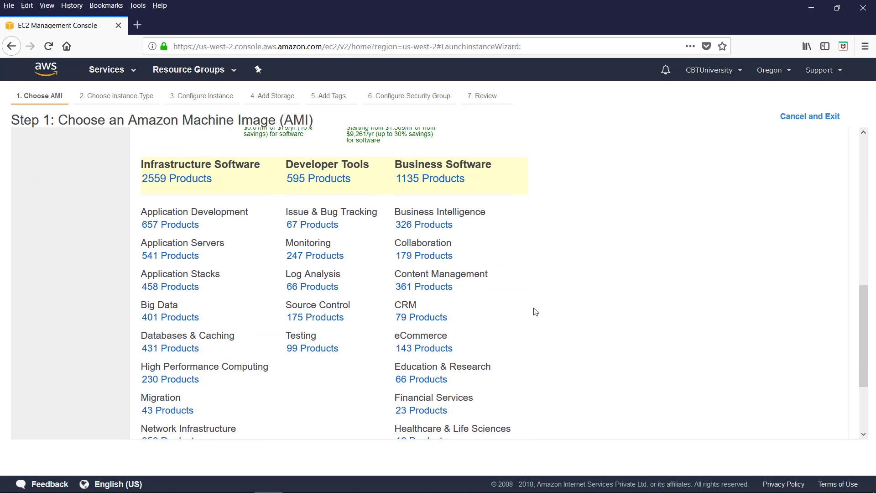
{"action": "scroll", "coordinate": [535, 312], "scroll_direction": "up", "scroll_amount": 10}
{"action": "left_click", "coordinate": [42, 169]}
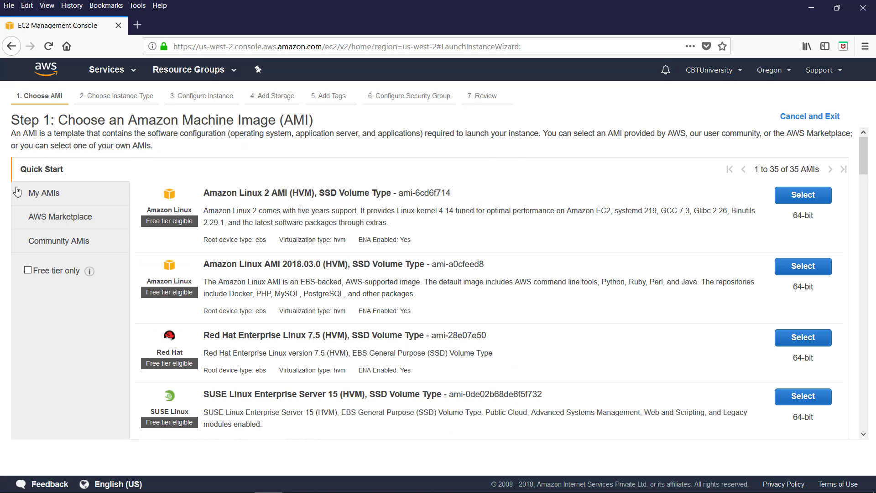
{"action": "left_click", "coordinate": [49, 244]}
Step: Select the Amazon Linux 2 AMI and filter instance types by GPU graphics, then Memory optimized
{"action": "left_click", "coordinate": [811, 200]}
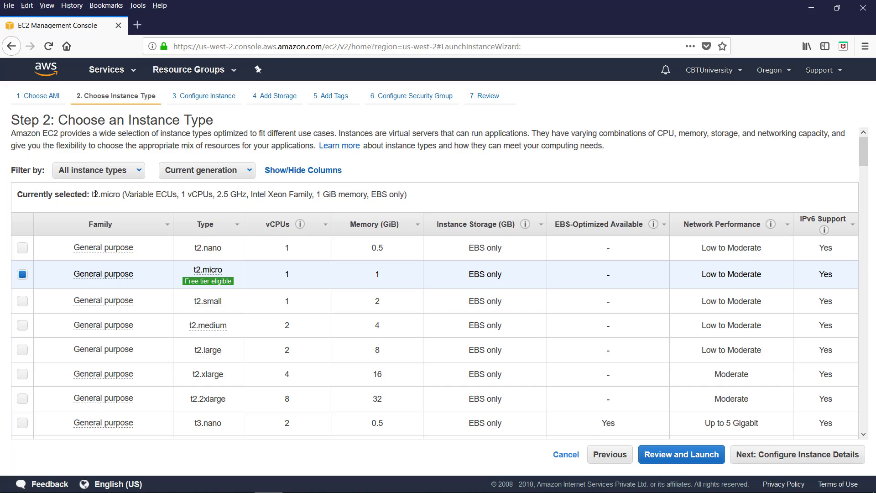
{"action": "left_click", "coordinate": [139, 173]}
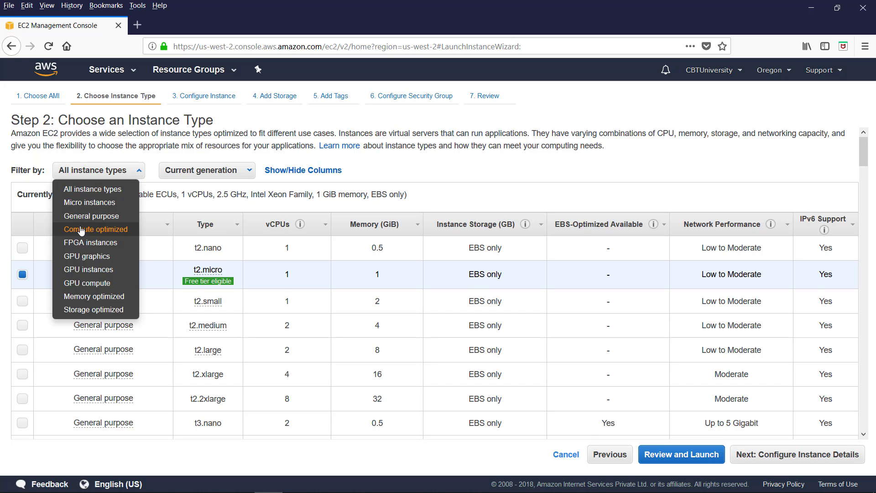
{"action": "left_click", "coordinate": [86, 257]}
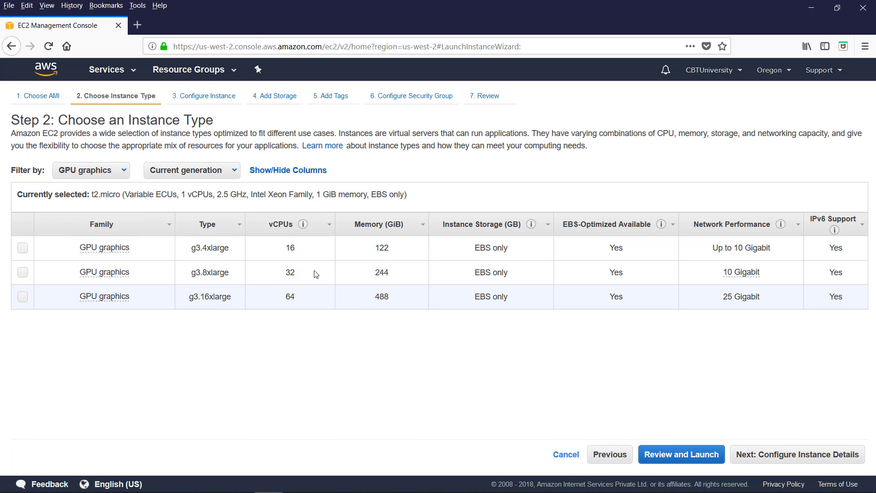
{"action": "left_click", "coordinate": [115, 172]}
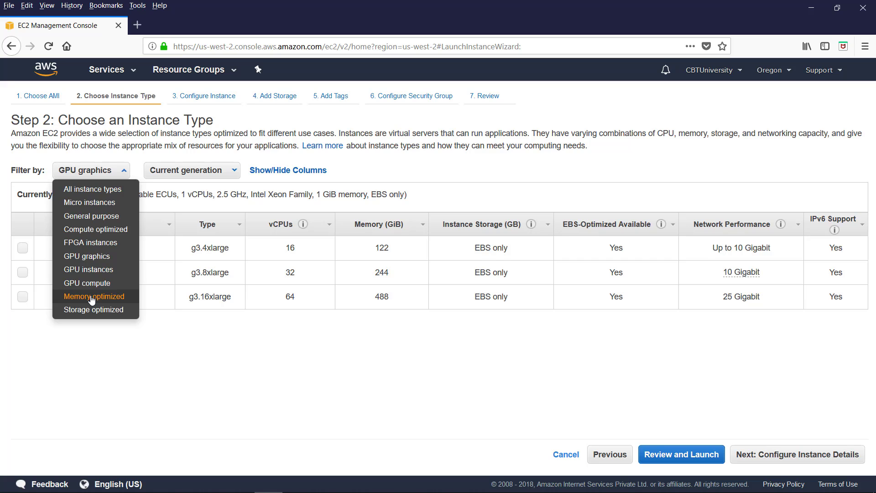
{"action": "left_click", "coordinate": [92, 296]}
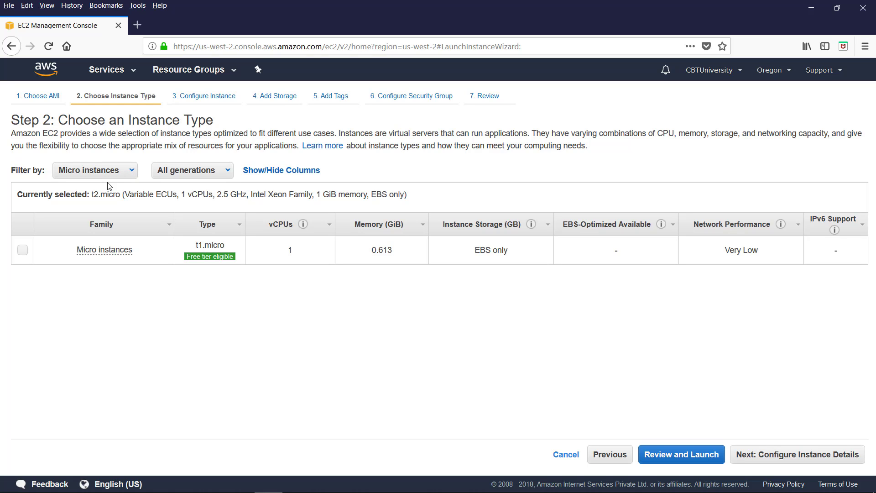
Step: Show all instance types again and keep t2.micro selected
{"action": "left_click", "coordinate": [131, 171]}
{"action": "left_click", "coordinate": [132, 188]}
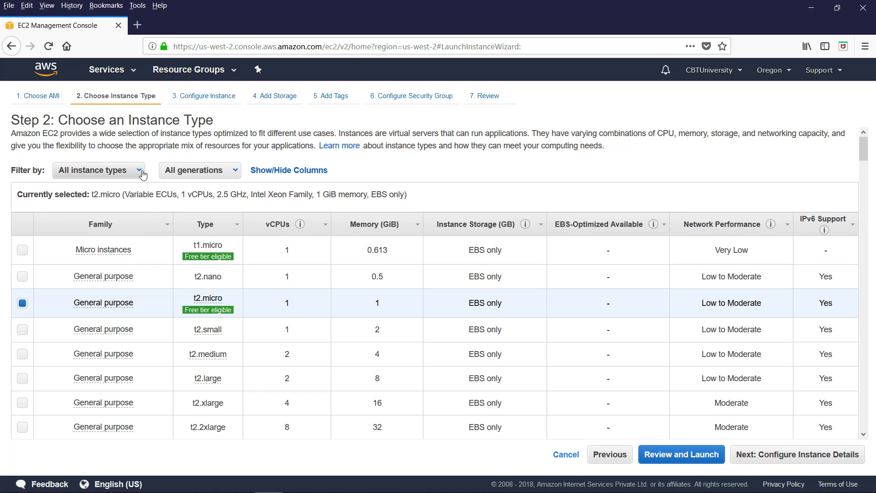
{"action": "mouse_move", "coordinate": [223, 260]}
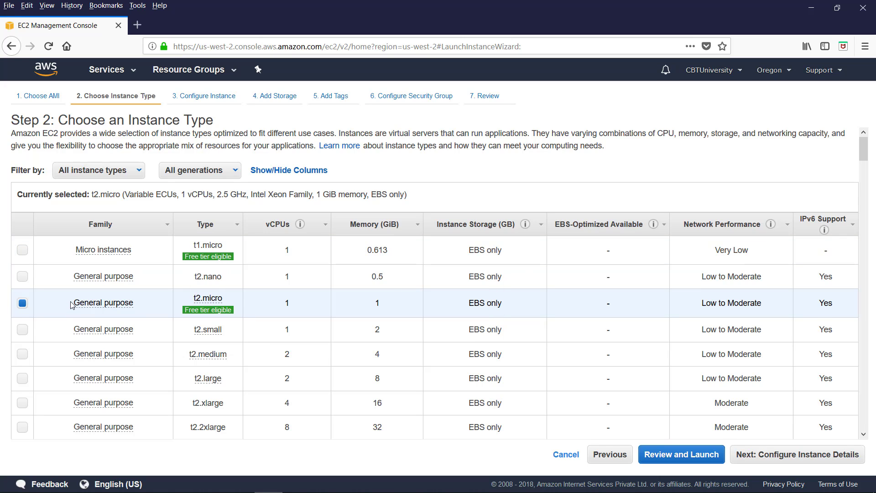
{"action": "mouse_move", "coordinate": [216, 304]}
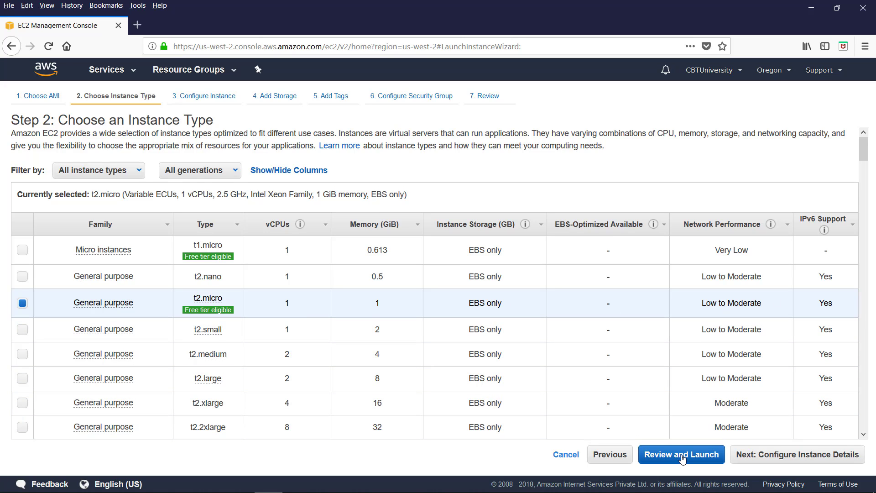
{"action": "left_click", "coordinate": [790, 457]}
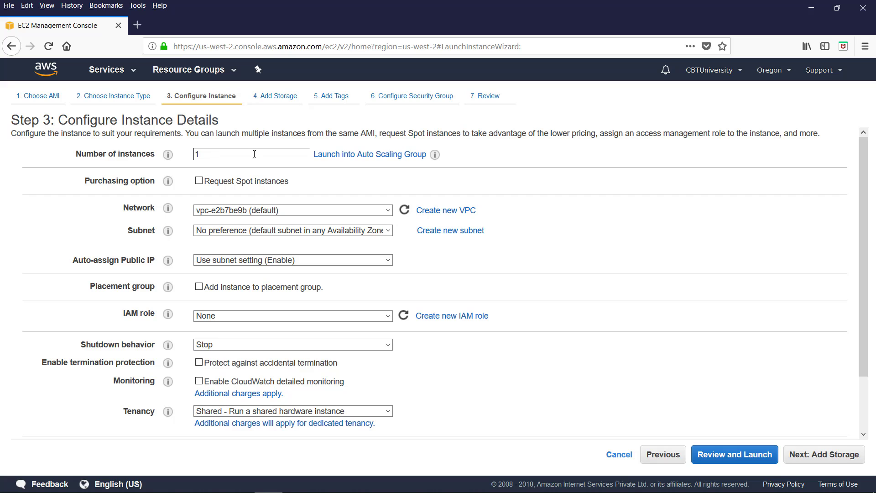
{"action": "mouse_move", "coordinate": [436, 157]}
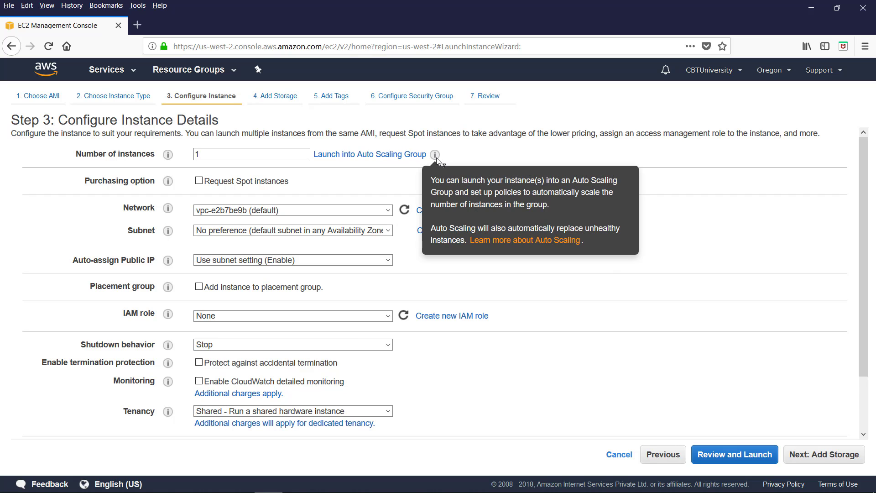
{"action": "mouse_move", "coordinate": [171, 183]}
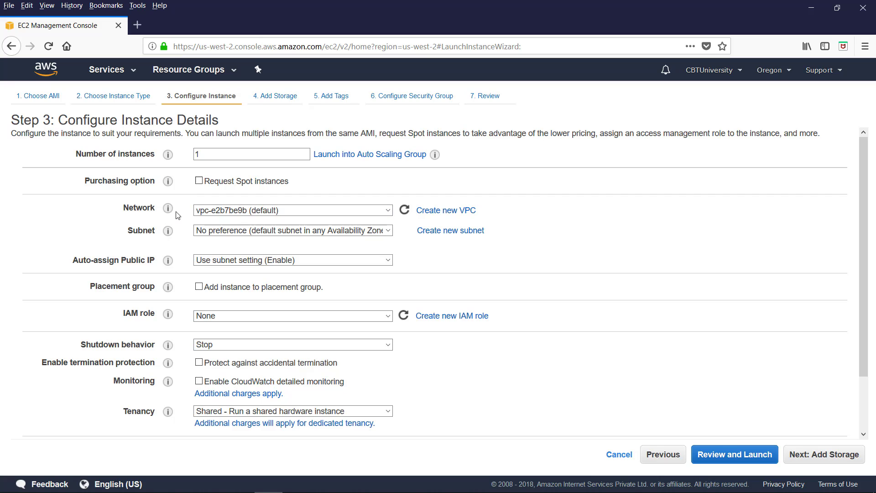
{"action": "left_click", "coordinate": [307, 211]}
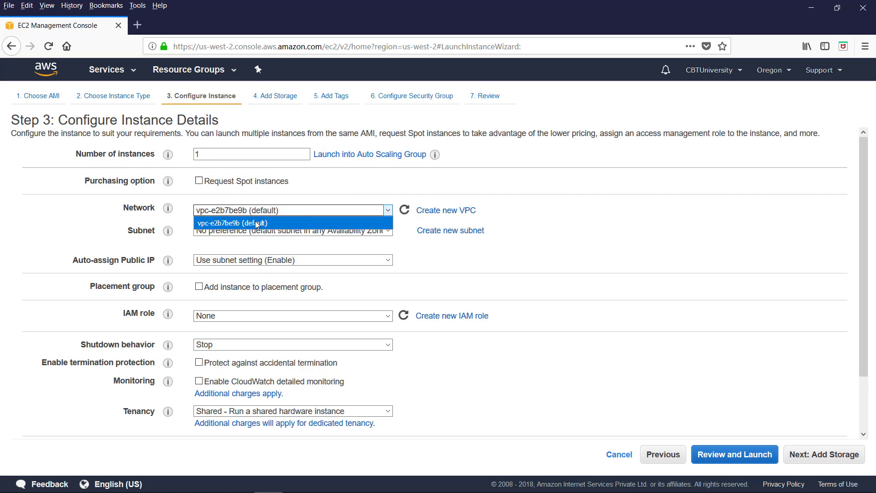
{"action": "left_click", "coordinate": [261, 222]}
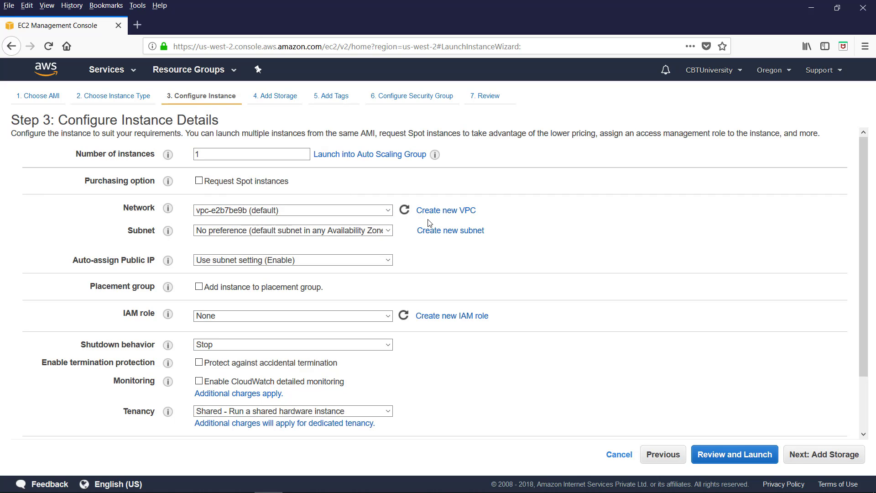
{"action": "left_click", "coordinate": [389, 231]}
{"action": "double_click", "coordinate": [416, 245]}
{"action": "left_click", "coordinate": [388, 259]}
{"action": "left_click", "coordinate": [334, 318]}
{"action": "left_click", "coordinate": [333, 315]}
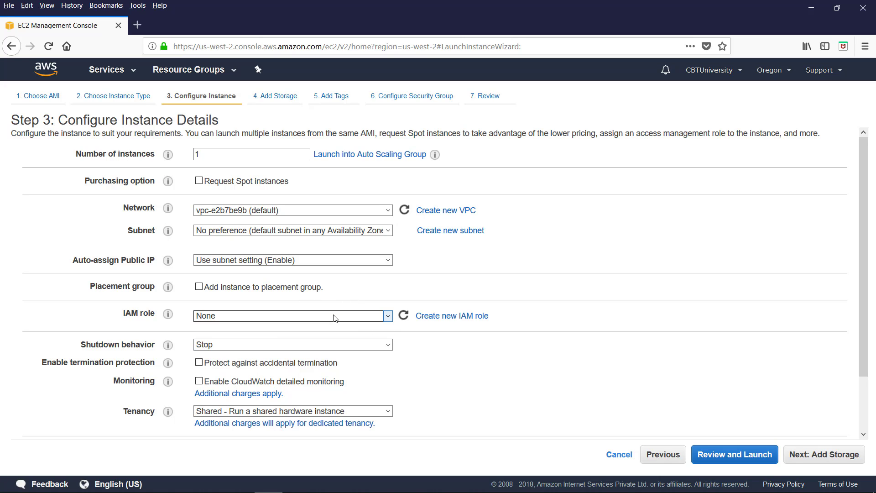
{"action": "mouse_move", "coordinate": [181, 318]}
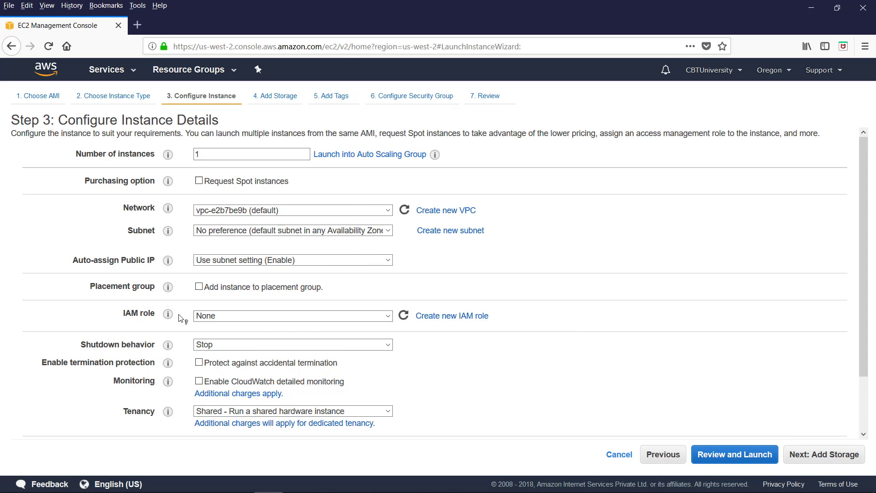
{"action": "left_click", "coordinate": [273, 346]}
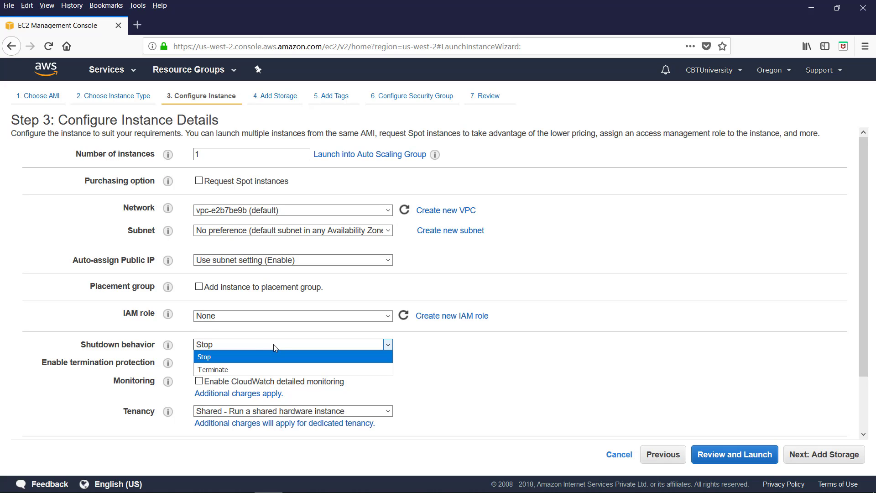
{"action": "left_click", "coordinate": [265, 338]}
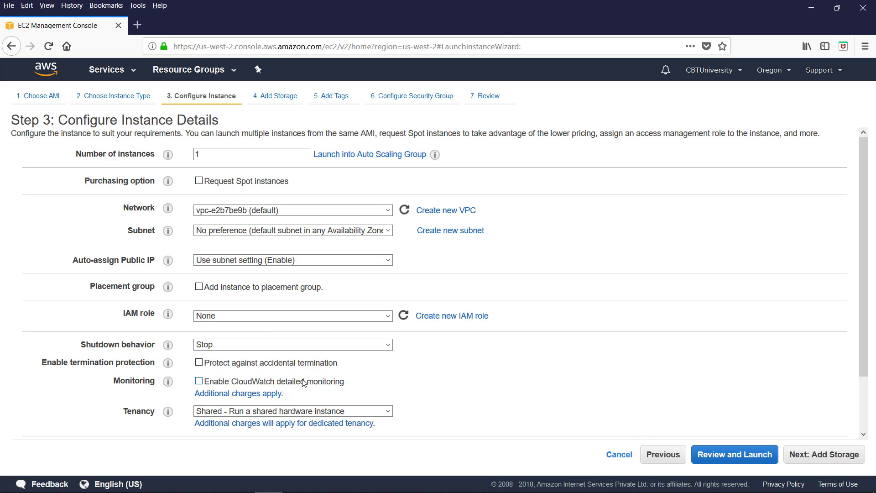
{"action": "scroll", "coordinate": [318, 333], "scroll_direction": "down", "scroll_amount": 2}
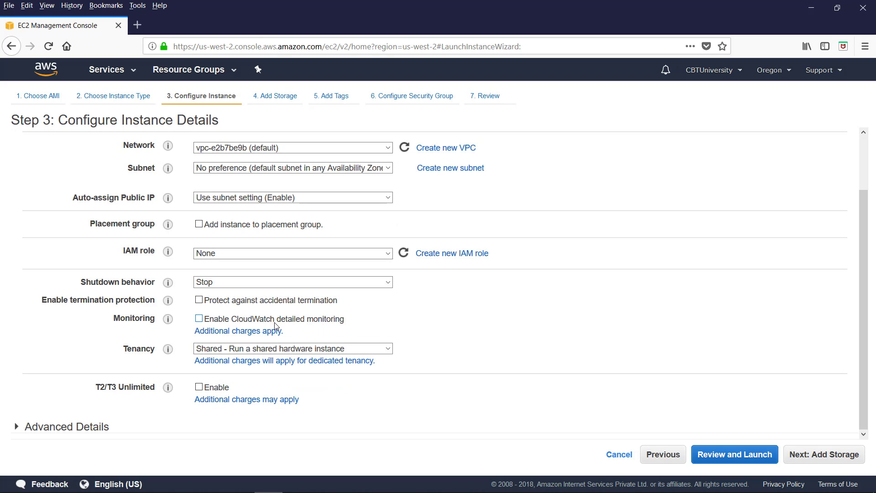
{"action": "left_click", "coordinate": [220, 333]}
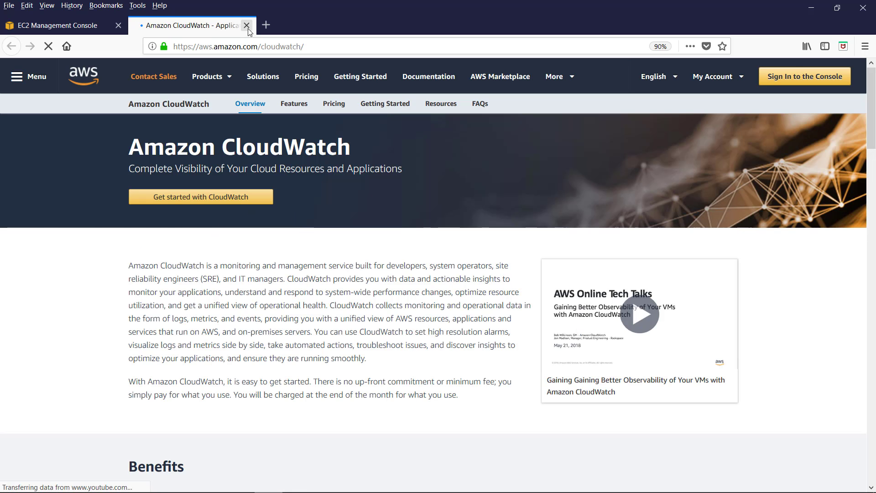
{"action": "left_click", "coordinate": [247, 26]}
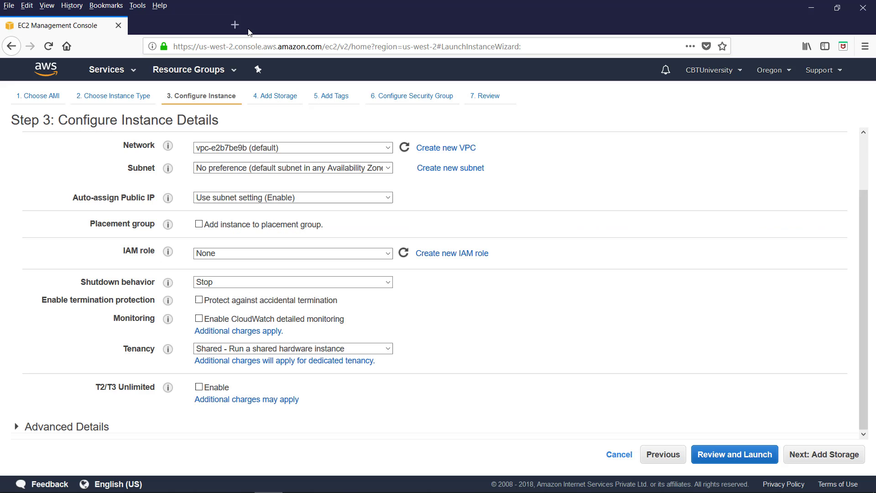
{"action": "left_click", "coordinate": [387, 350]}
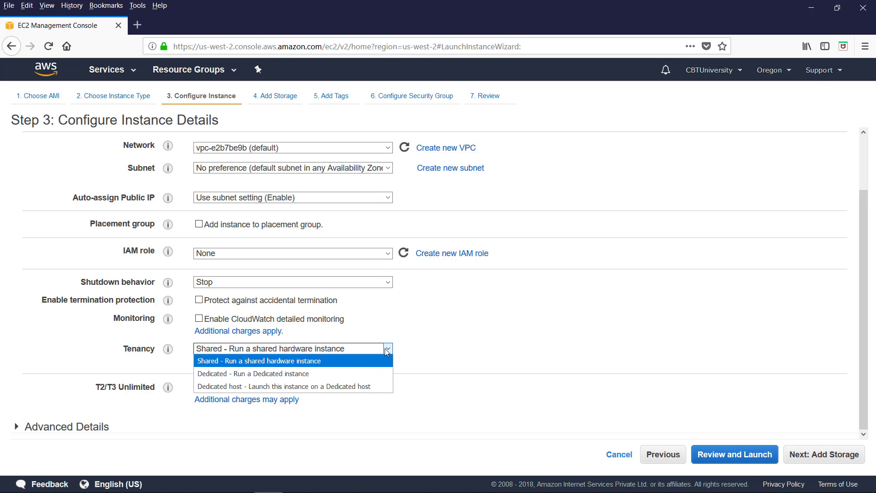
{"action": "left_click", "coordinate": [379, 333]}
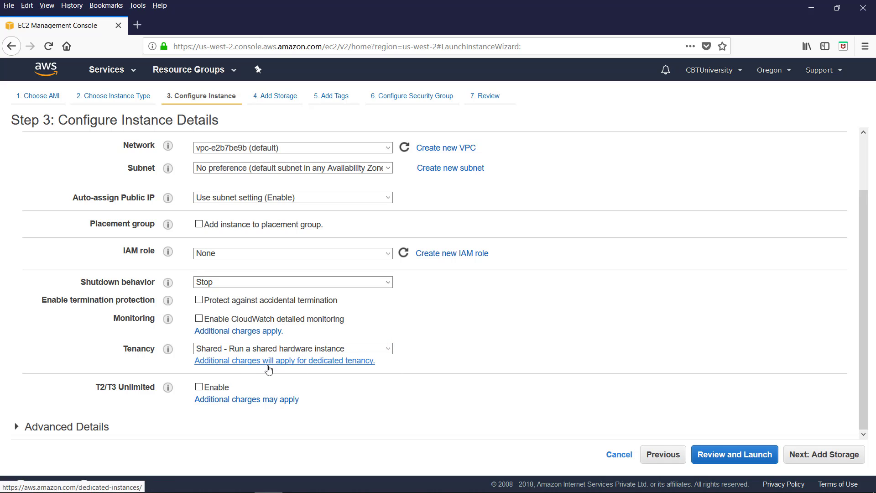
{"action": "left_click", "coordinate": [231, 368]}
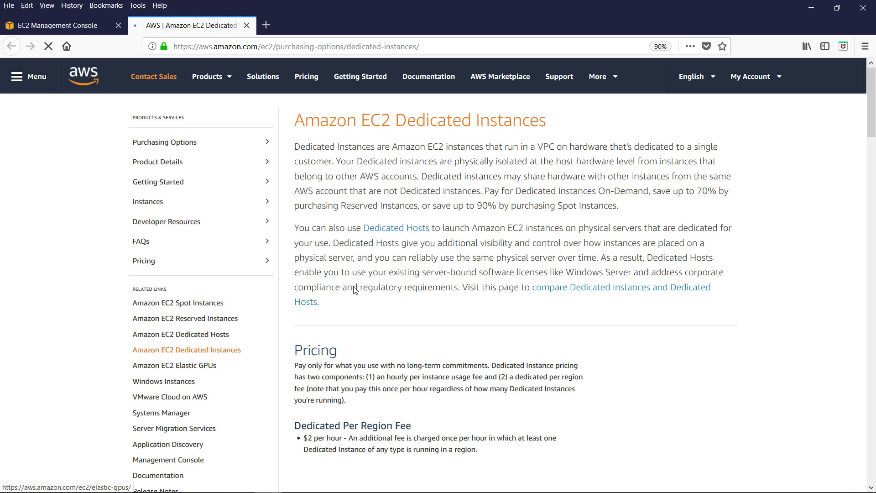
{"action": "scroll", "coordinate": [514, 328], "scroll_direction": "down", "scroll_amount": 7}
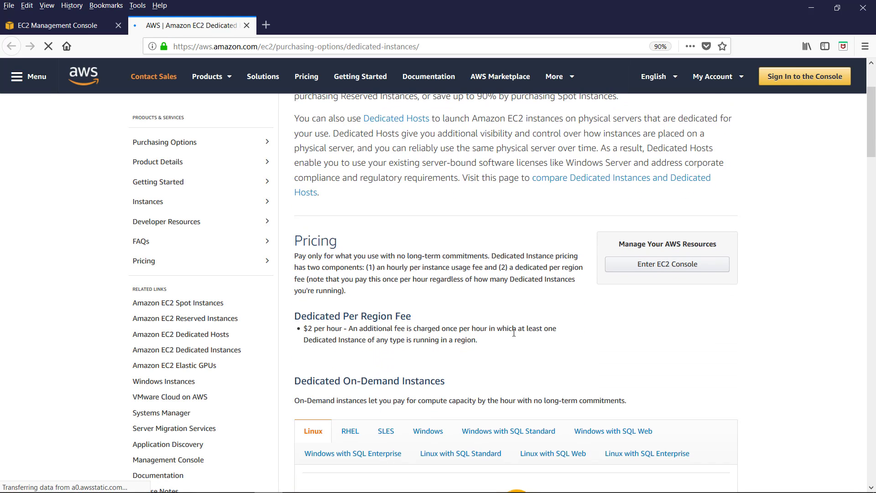
{"action": "scroll", "coordinate": [494, 358], "scroll_direction": "down", "scroll_amount": 10}
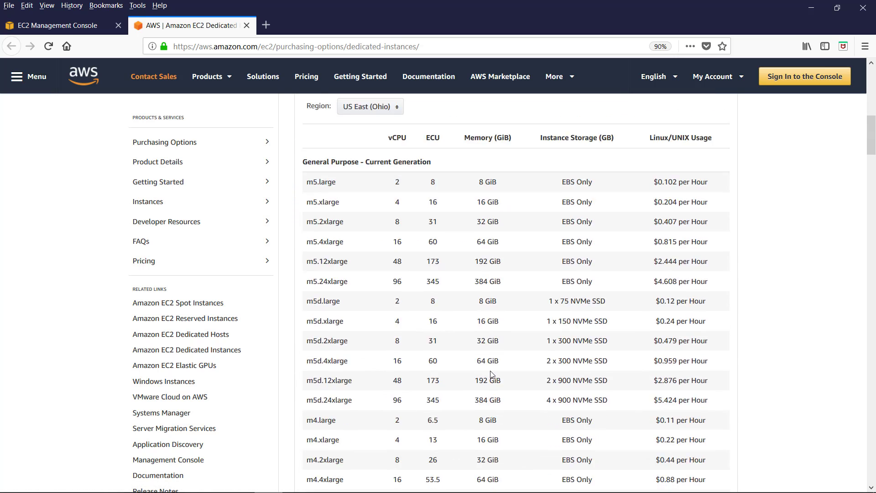
{"action": "key", "text": "ctrl+w"}
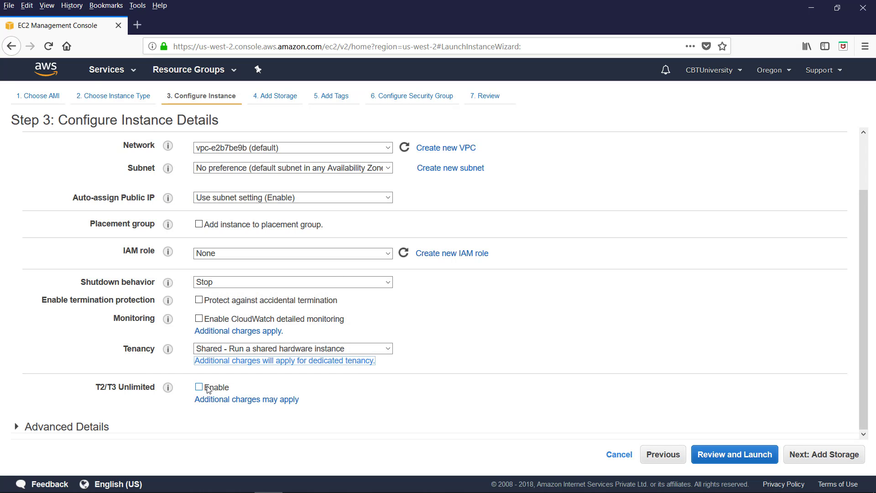
Step: Glance at the T2/T3 Unlimited docs, then expand Advanced Details and select the empty User data box
{"action": "left_click", "coordinate": [235, 404]}
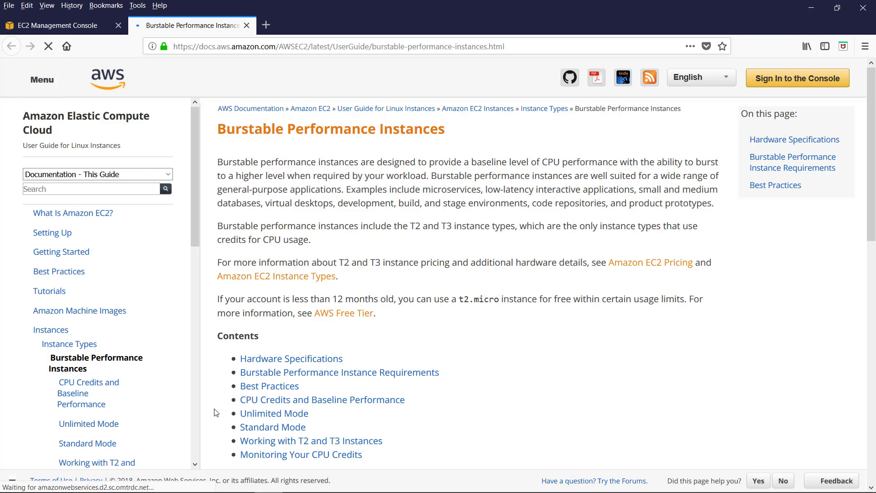
{"action": "key", "text": "ctrl+w"}
{"action": "left_click", "coordinate": [16, 429]}
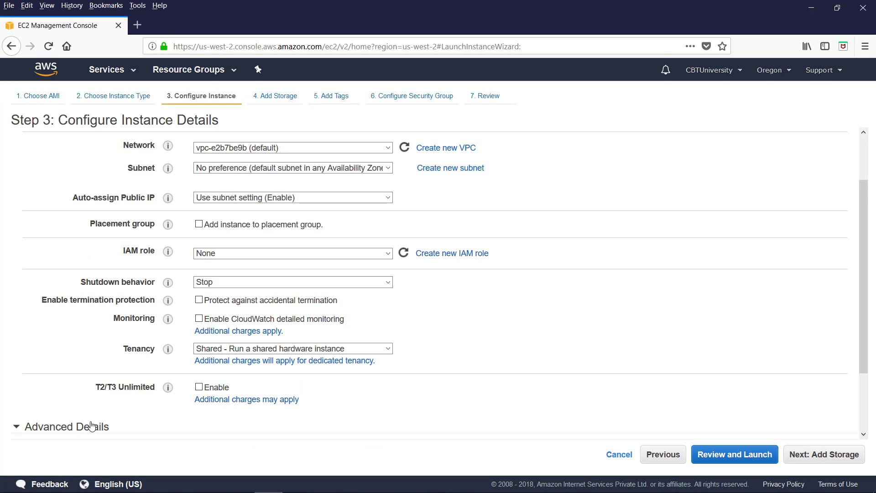
{"action": "left_click", "coordinate": [206, 395]}
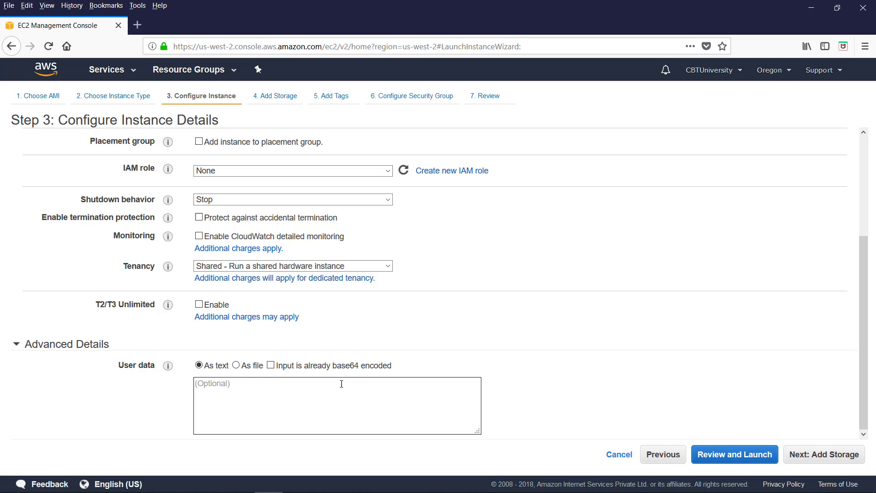
Step: Go to Add Storage and leave the root volume at 8 GiB General Purpose SSD (GP2)
{"action": "left_click", "coordinate": [817, 458]}
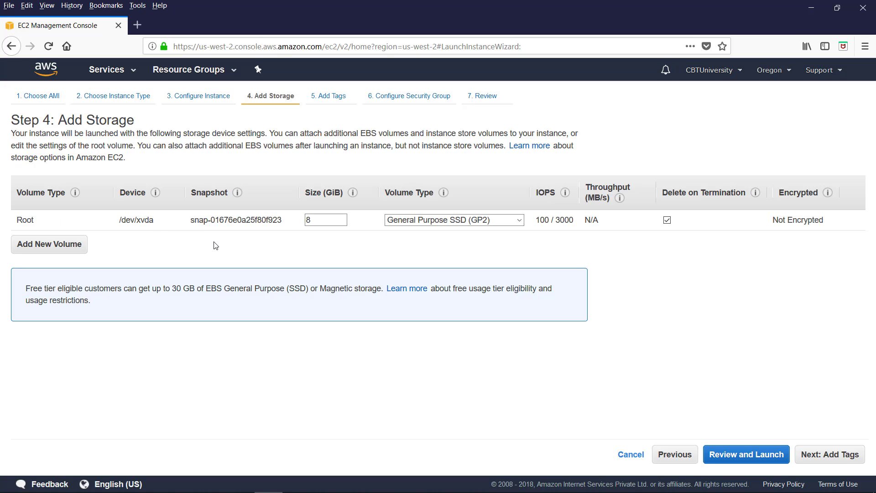
{"action": "mouse_move", "coordinate": [74, 193]}
{"action": "left_click", "coordinate": [315, 221]}
{"action": "left_click", "coordinate": [520, 223]}
{"action": "left_click", "coordinate": [483, 195]}
{"action": "left_click", "coordinate": [43, 247]}
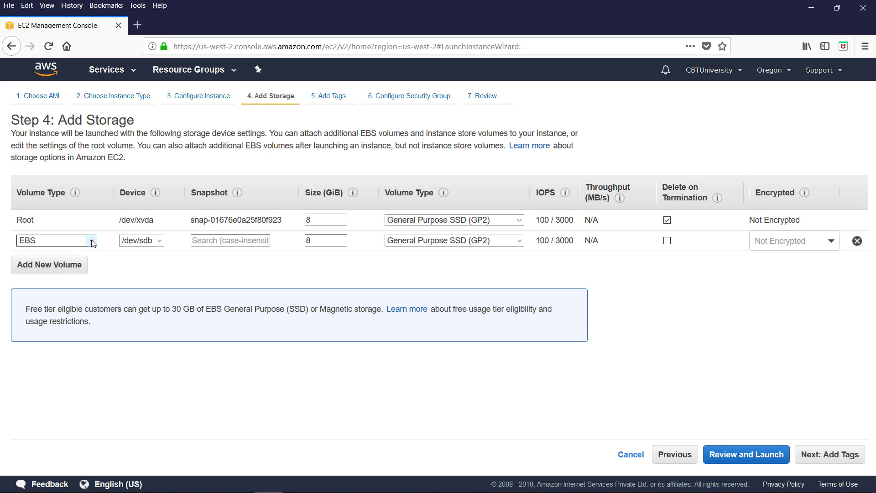
{"action": "mouse_move", "coordinate": [76, 193]}
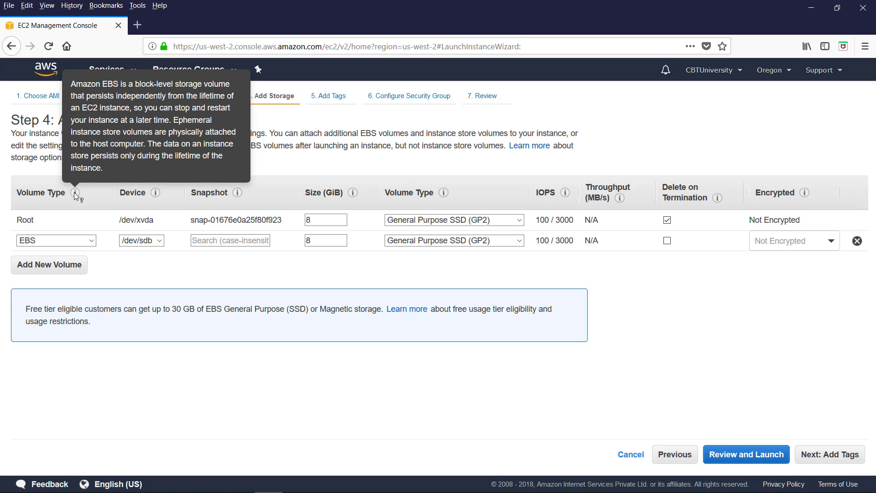
{"action": "left_click", "coordinate": [160, 241]}
{"action": "left_click", "coordinate": [162, 240]}
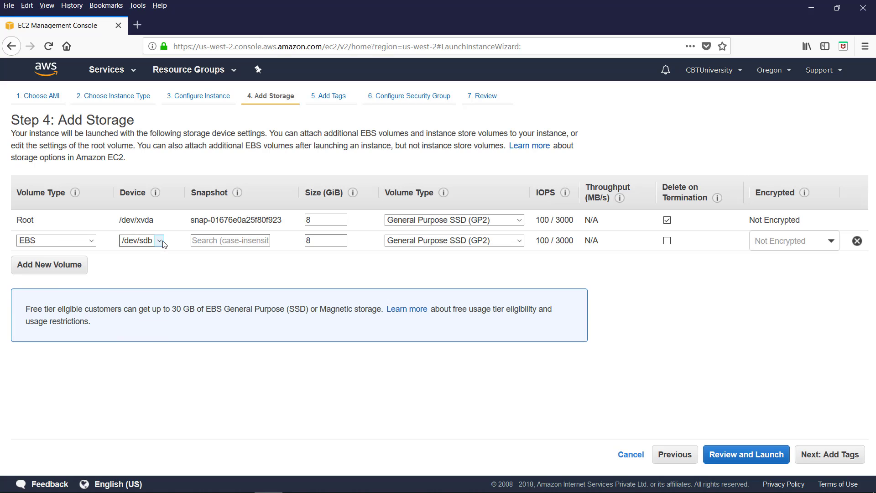
{"action": "left_click", "coordinate": [229, 241]}
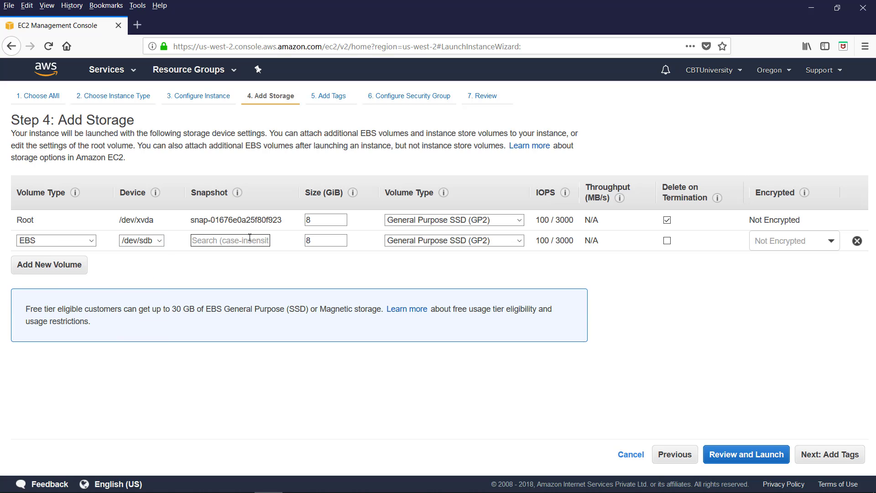
{"action": "left_click", "coordinate": [338, 237]}
{"action": "left_click", "coordinate": [520, 241]}
{"action": "left_click", "coordinate": [560, 265]}
{"action": "left_click", "coordinate": [831, 242]}
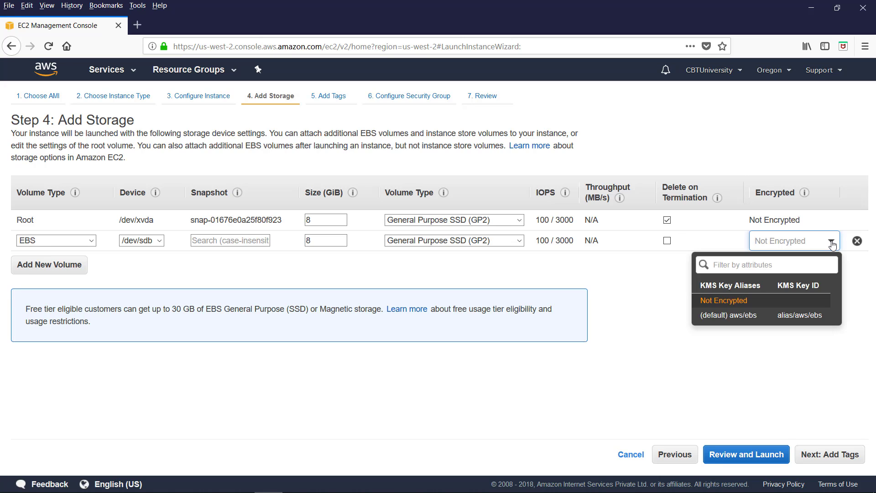
{"action": "left_click", "coordinate": [781, 301]}
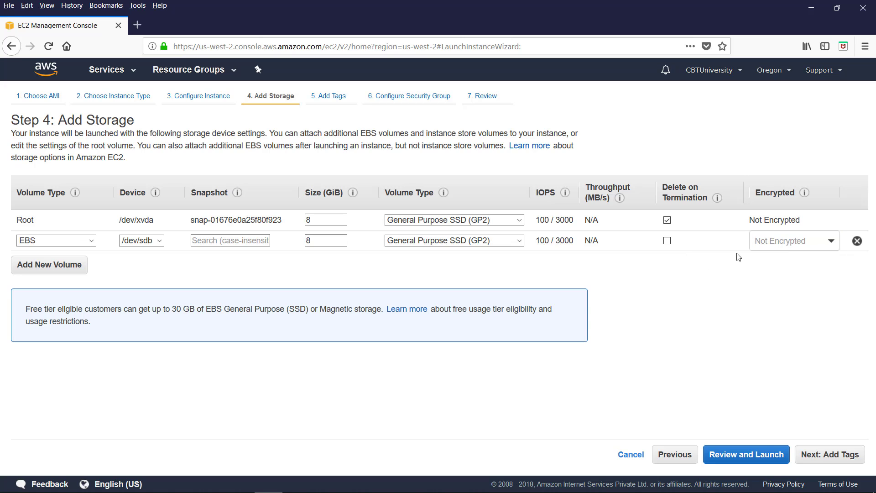
{"action": "left_click", "coordinate": [858, 242]}
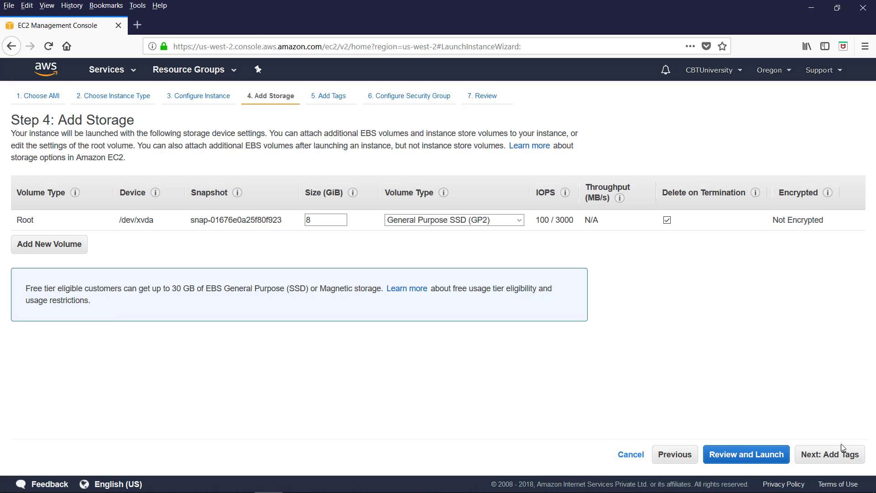
Step: Move to the tags step and add the tag name = server1
{"action": "left_click", "coordinate": [829, 456]}
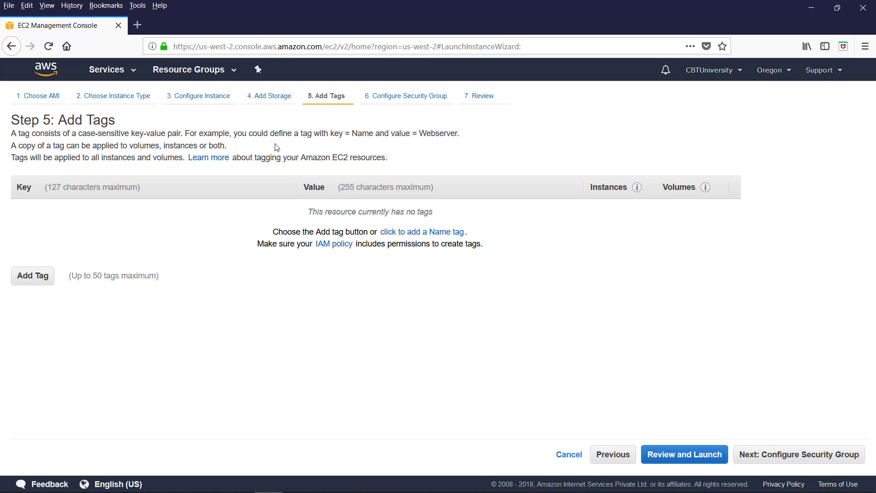
{"action": "left_click", "coordinate": [33, 281]}
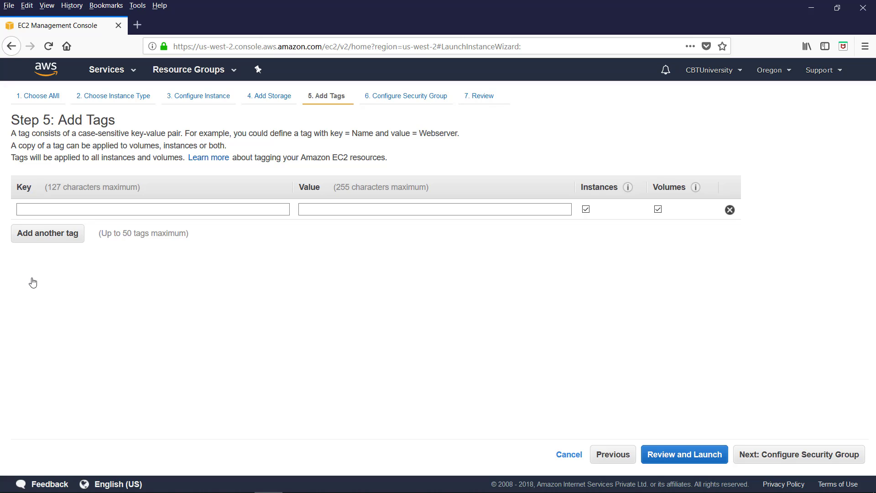
{"action": "left_click", "coordinate": [44, 209]}
{"action": "type", "text": "name"}
{"action": "key", "text": "Tab"}
{"action": "type", "text": "server1"}
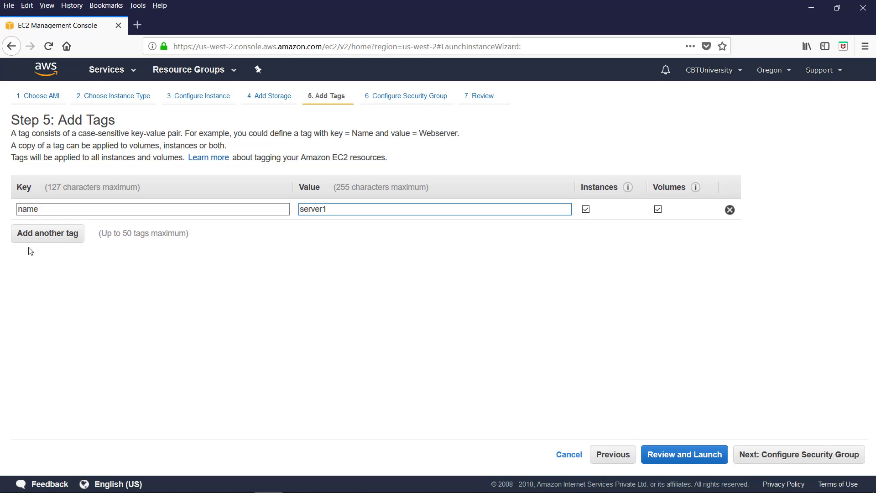
Step: Add tags owner = Admin1 and purpose = demo, then proceed to Configure Security Group
{"action": "left_click", "coordinate": [35, 234]}
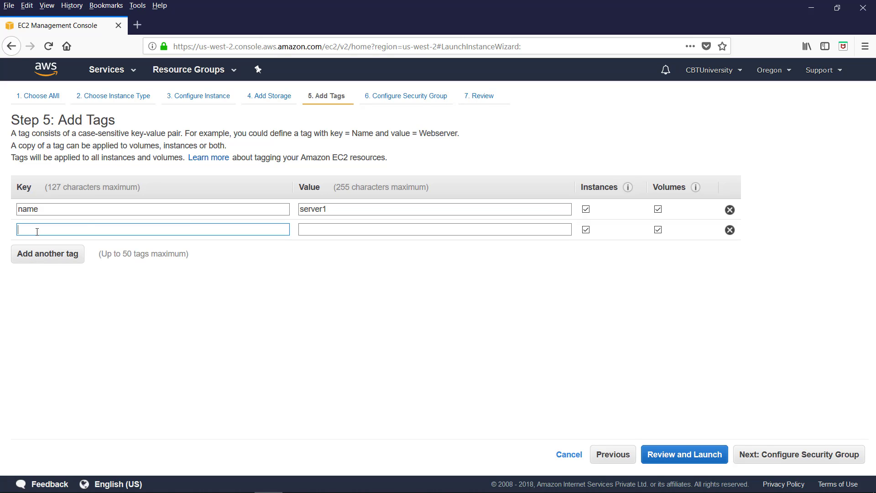
{"action": "type", "text": "owner"}
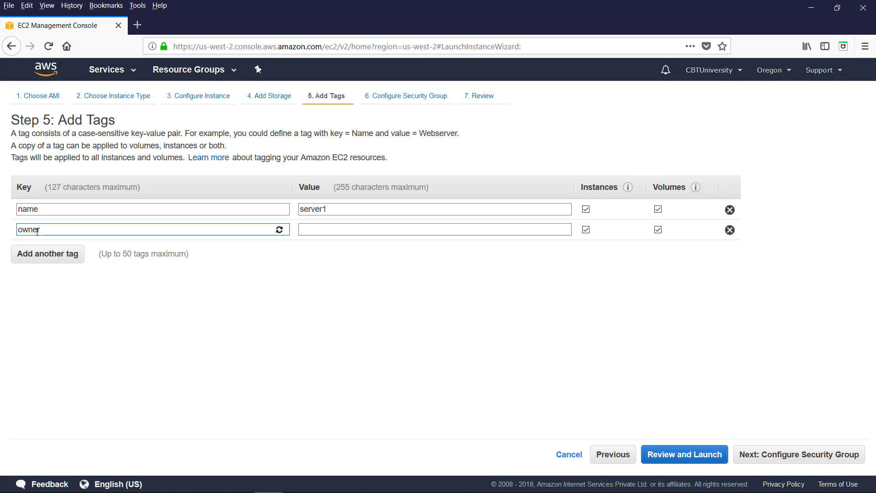
{"action": "key", "text": "Tab"}
{"action": "type", "text": "Admin1"}
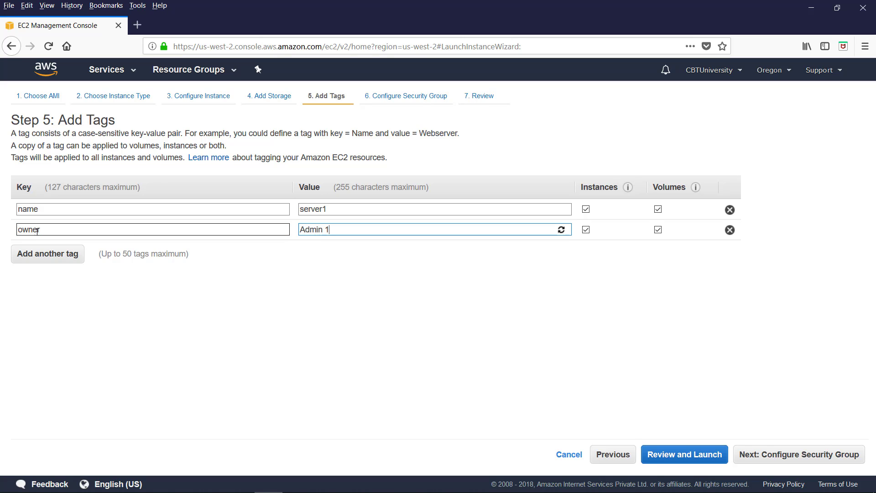
{"action": "left_click", "coordinate": [35, 251]}
{"action": "type", "text": "purpose"}
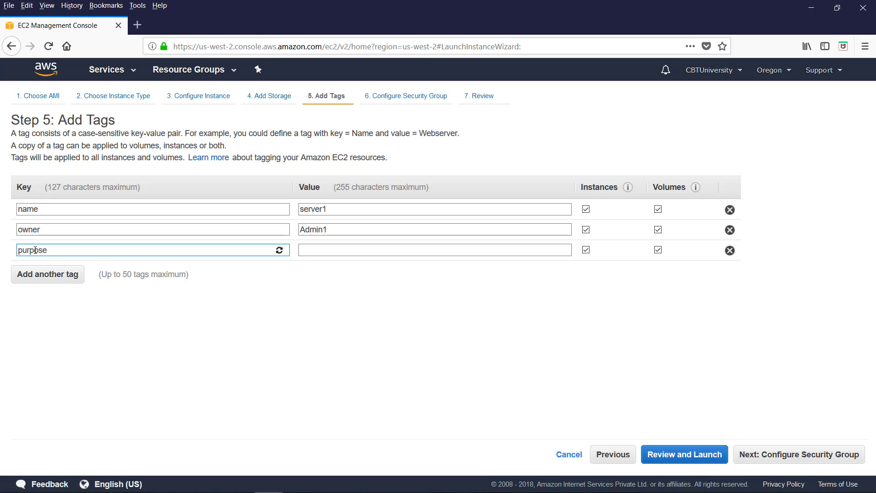
{"action": "key", "text": "Tab"}
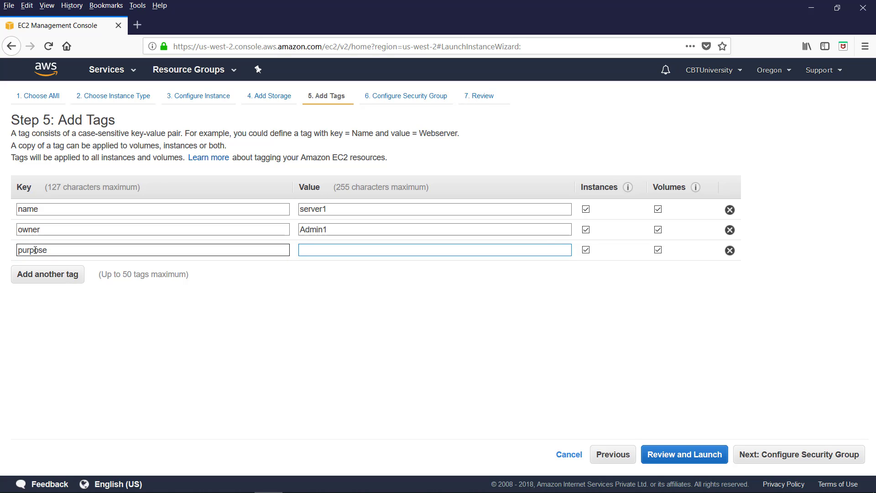
{"action": "type", "text": "demo"}
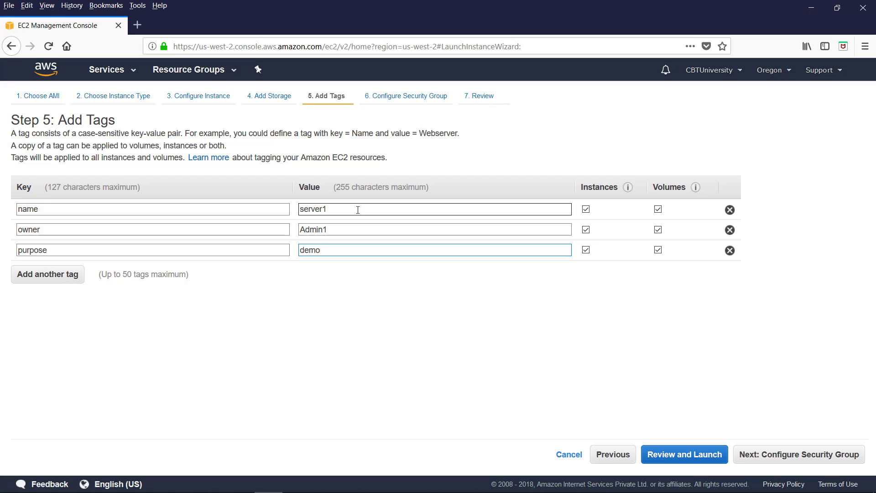
{"action": "left_click", "coordinate": [779, 458]}
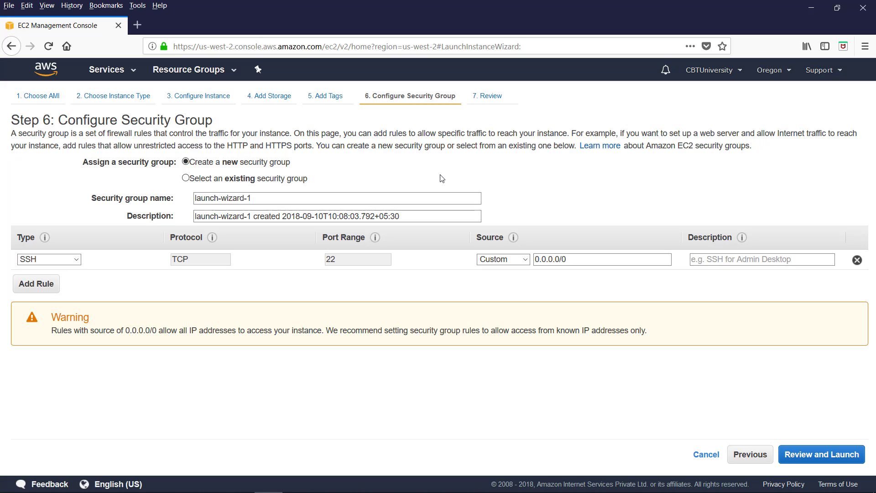
Step: Create a new security group named demo-sg1 rather than reusing an existing one
{"action": "left_click", "coordinate": [214, 178]}
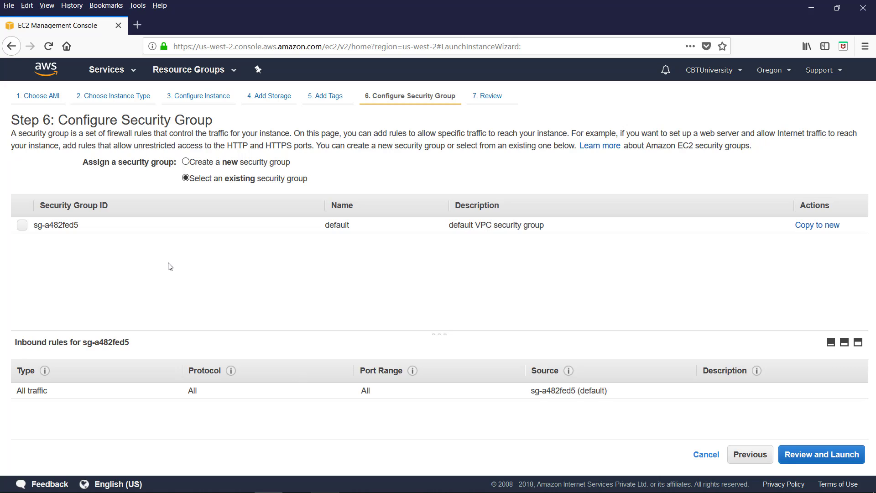
{"action": "left_click", "coordinate": [186, 162]}
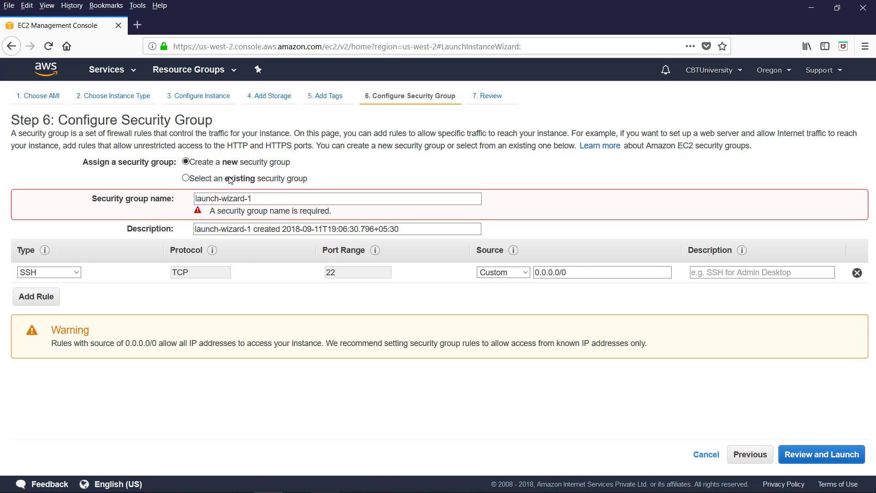
{"action": "triple_click", "coordinate": [278, 197]}
{"action": "type", "text": "demo"}
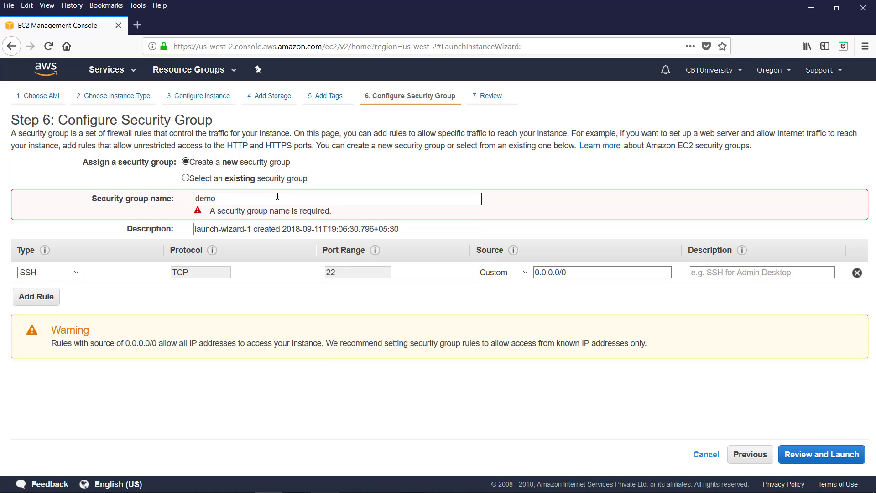
{"action": "type", "text": "-sg1"}
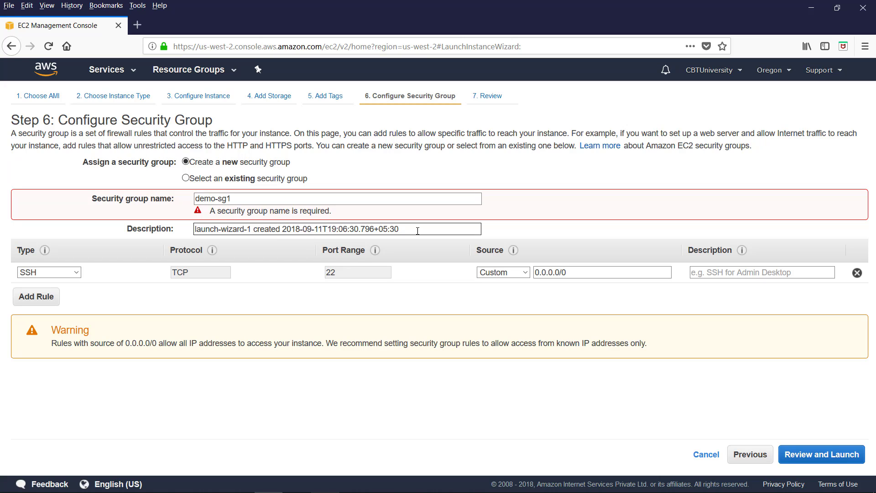
Step: Leave the rule as SSH from Custom 0.0.0.0/0 with description 'Demo Security Group'
{"action": "left_click", "coordinate": [76, 274]}
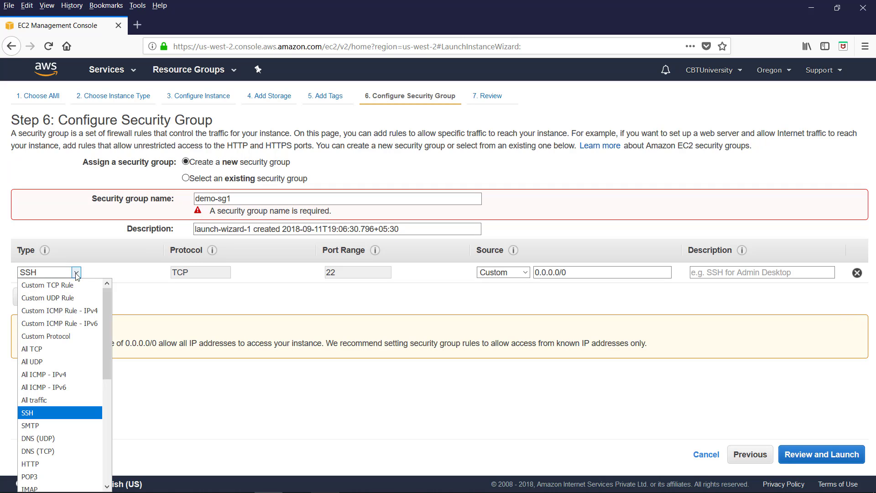
{"action": "left_click", "coordinate": [143, 273]}
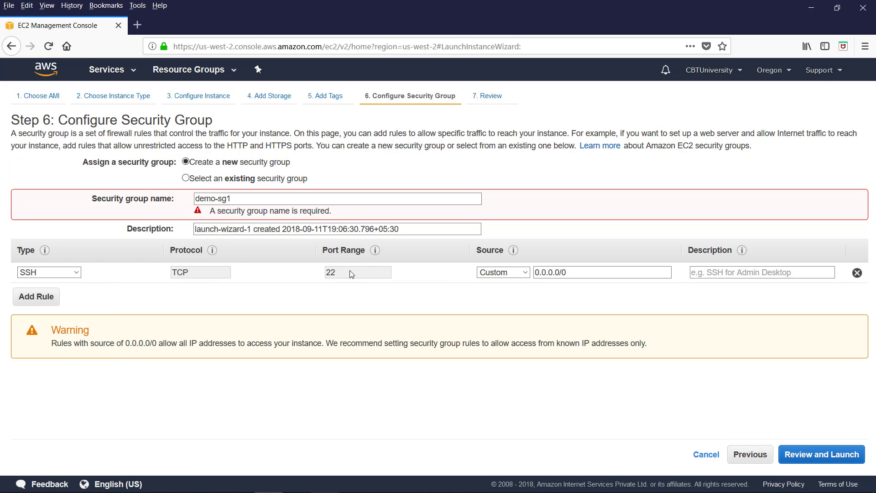
{"action": "left_click", "coordinate": [525, 272]}
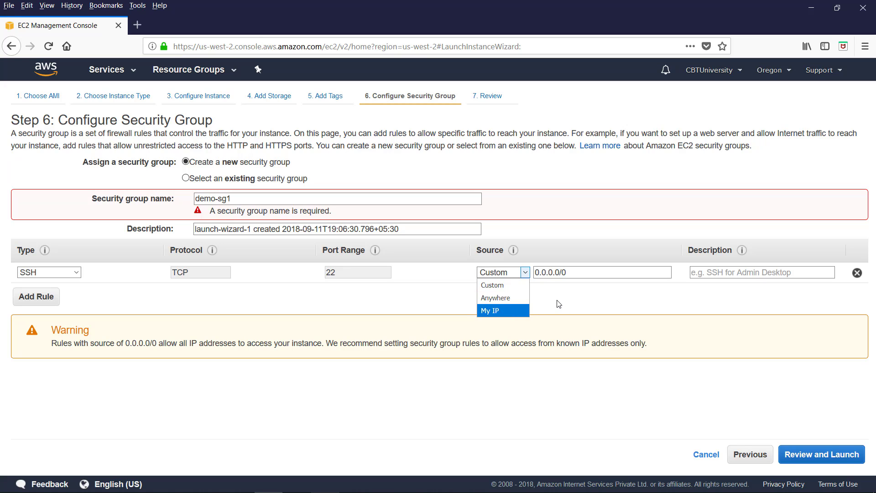
{"action": "left_click", "coordinate": [543, 273]}
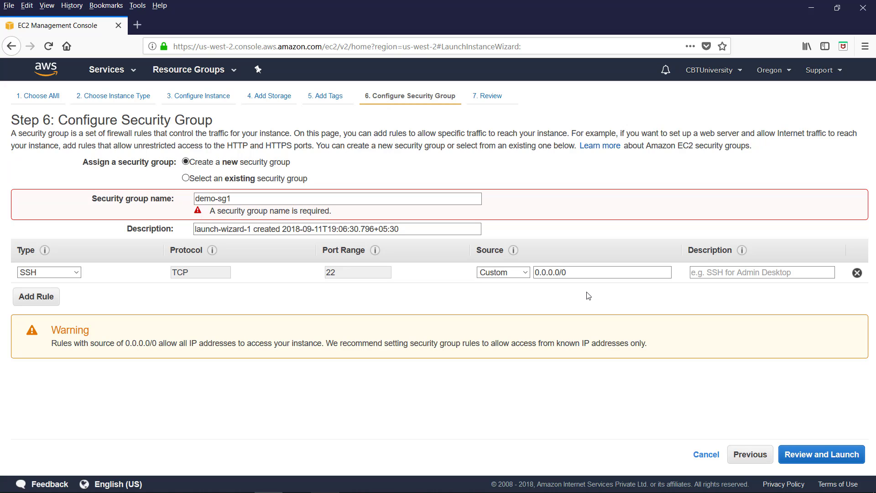
{"action": "type", "text": "Demo Security Group"}
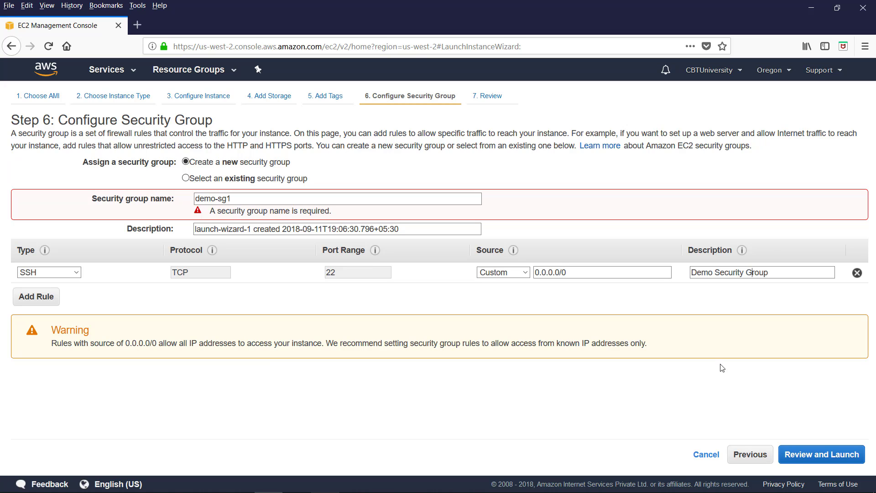
Step: Go to the launch review and expand its Instance Details, Storage and Tags sections
{"action": "left_click", "coordinate": [820, 456]}
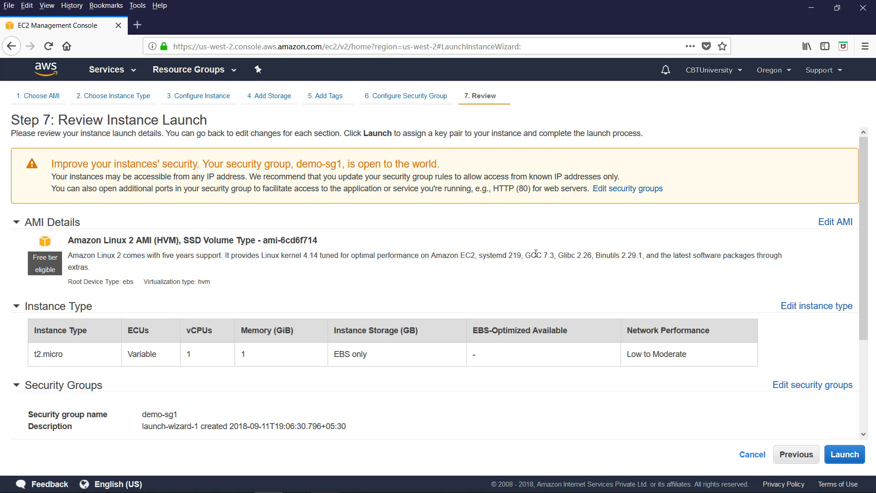
{"action": "scroll", "coordinate": [92, 283], "scroll_direction": "down", "scroll_amount": 3}
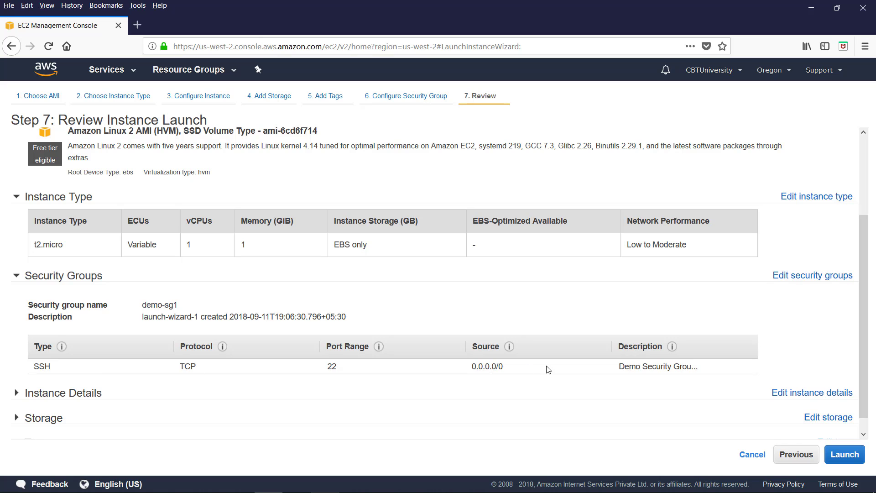
{"action": "left_click", "coordinate": [33, 393]}
{"action": "scroll", "coordinate": [158, 301], "scroll_direction": "down", "scroll_amount": 2}
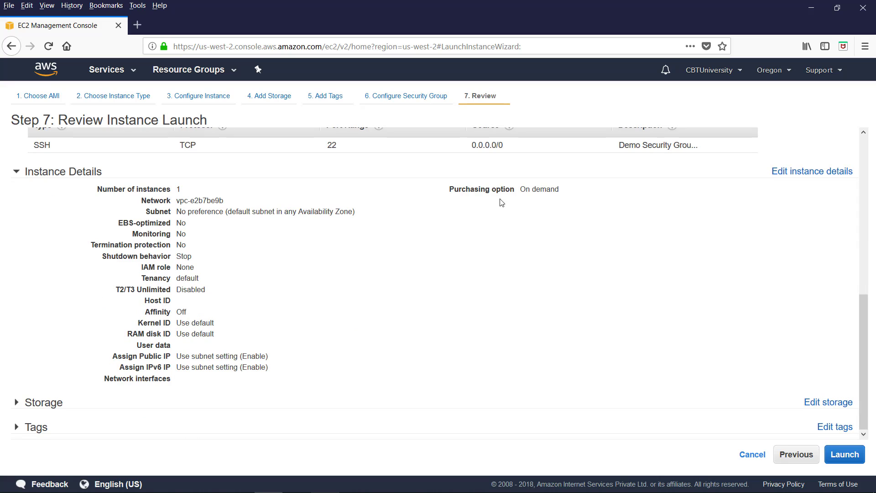
{"action": "scroll", "coordinate": [210, 367], "scroll_direction": "down", "scroll_amount": 2}
{"action": "left_click", "coordinate": [29, 408]}
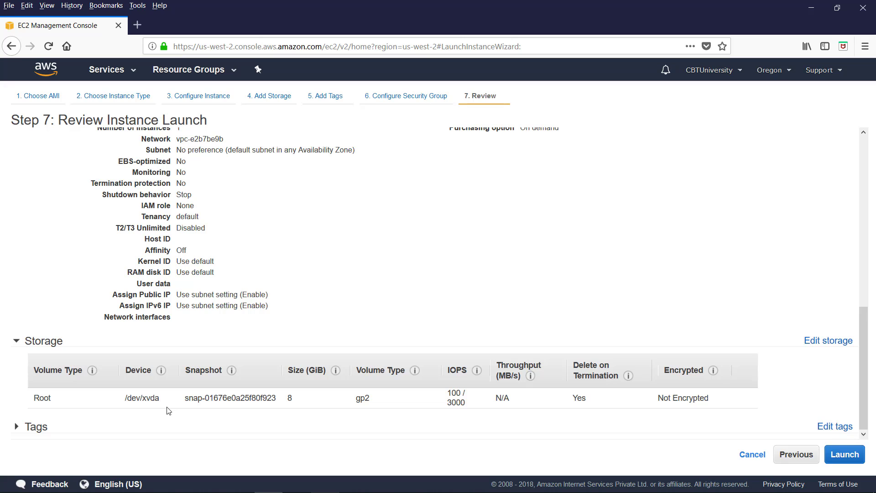
{"action": "left_click", "coordinate": [21, 426]}
{"action": "left_click", "coordinate": [16, 430]}
{"action": "left_click", "coordinate": [16, 431]}
Step: Launch with a new key pair named demo-keypair and save demo-keypair.pem to disk
{"action": "left_click", "coordinate": [848, 454]}
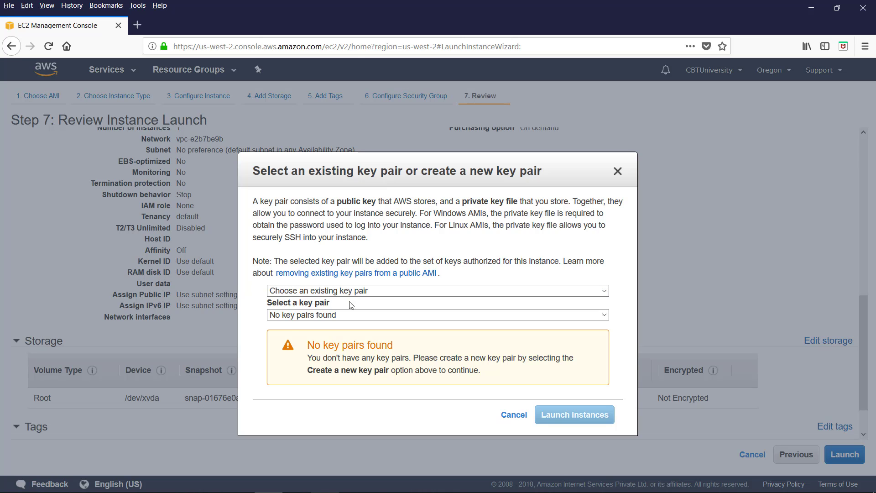
{"action": "left_click", "coordinate": [363, 291]}
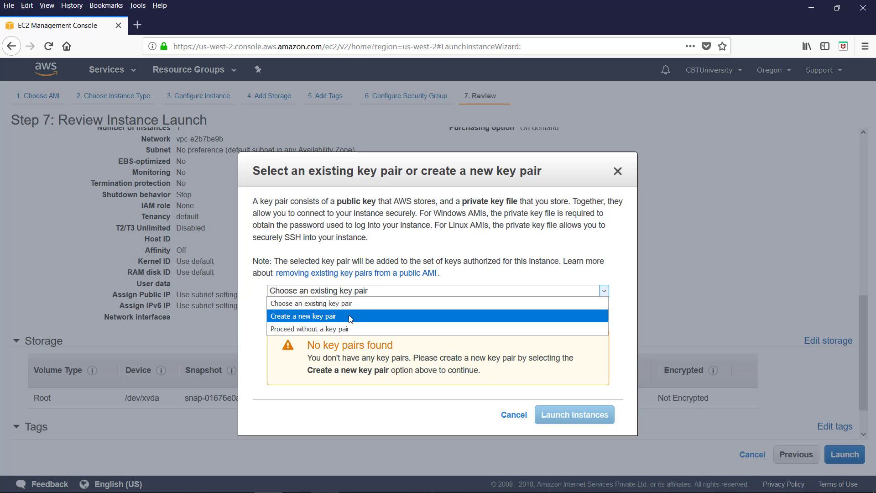
{"action": "type", "text": "demo-keypair"}
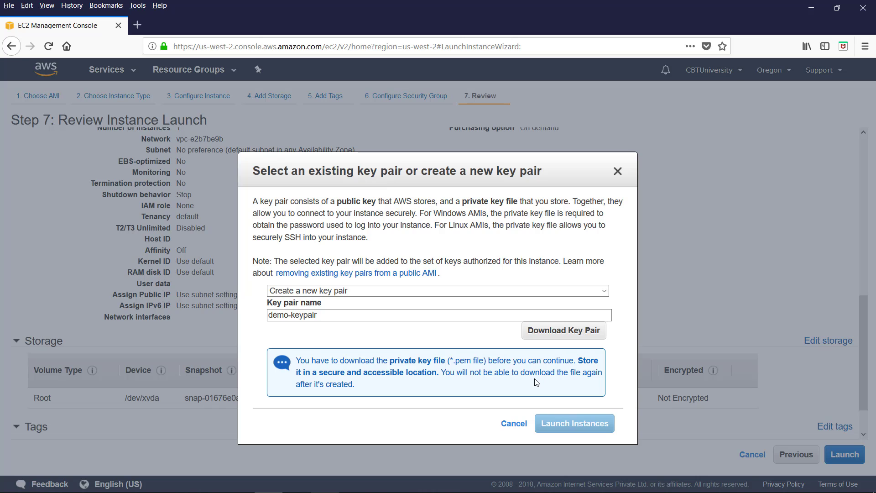
{"action": "left_click", "coordinate": [574, 335]}
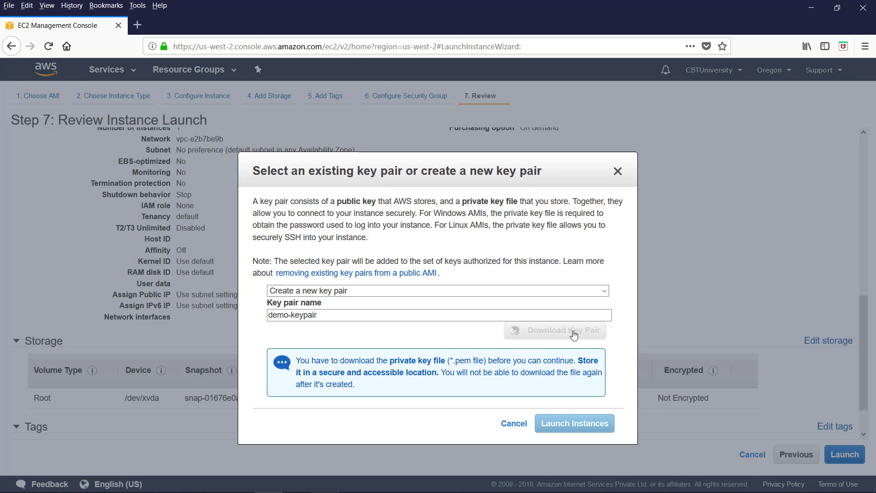
{"action": "left_click", "coordinate": [326, 342]}
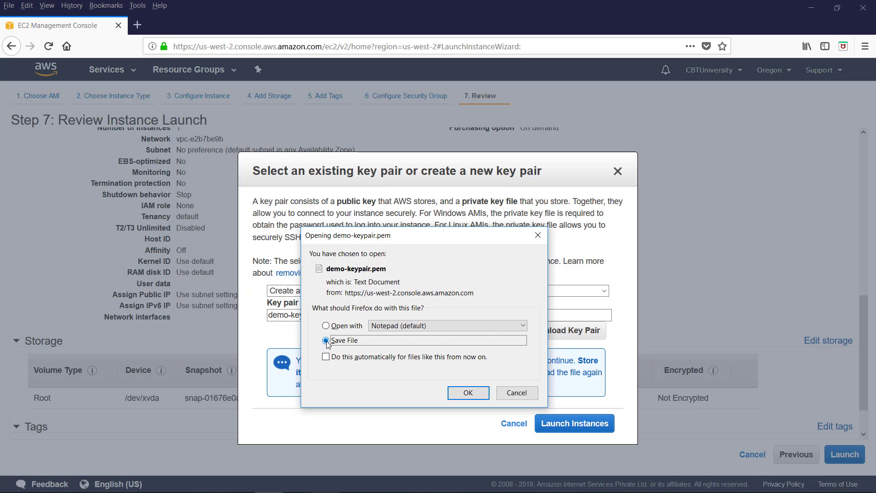
{"action": "left_click", "coordinate": [459, 395]}
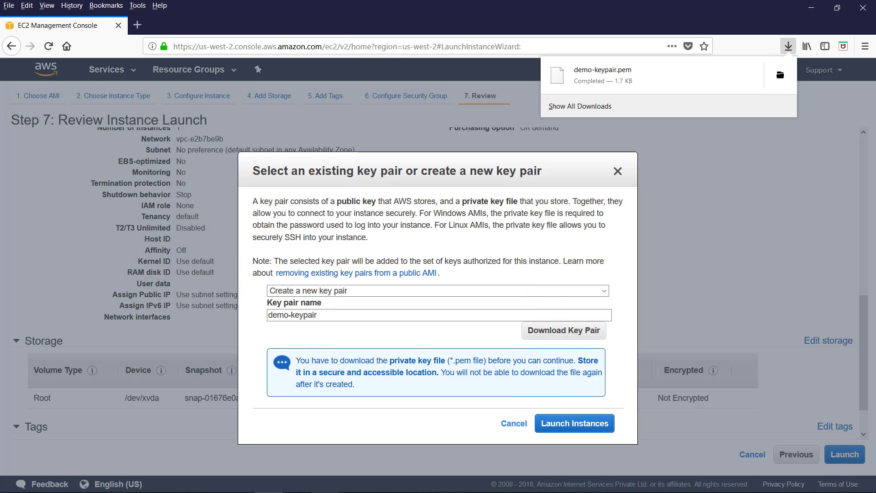
{"action": "left_click", "coordinate": [618, 351]}
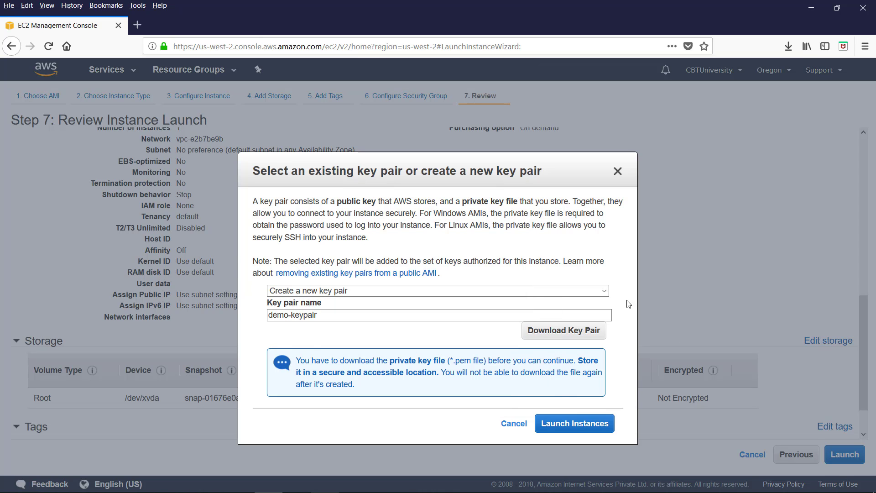
{"action": "left_click", "coordinate": [559, 425]}
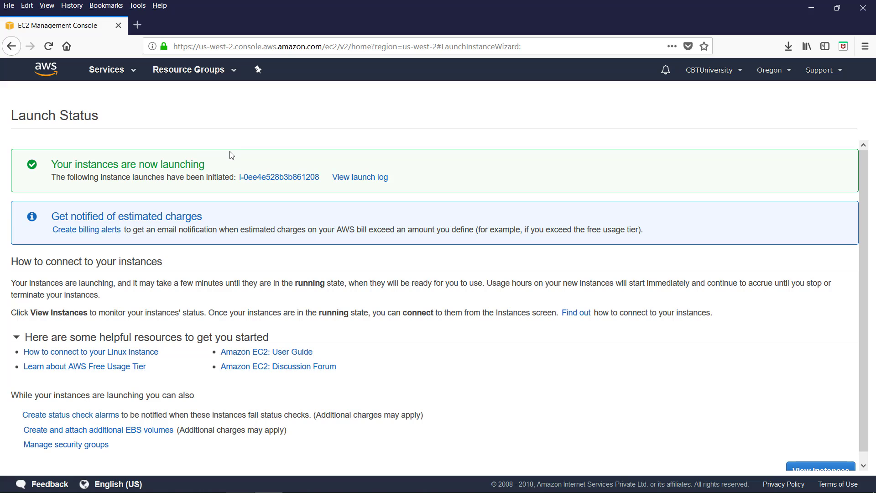
{"action": "left_click", "coordinate": [268, 177]}
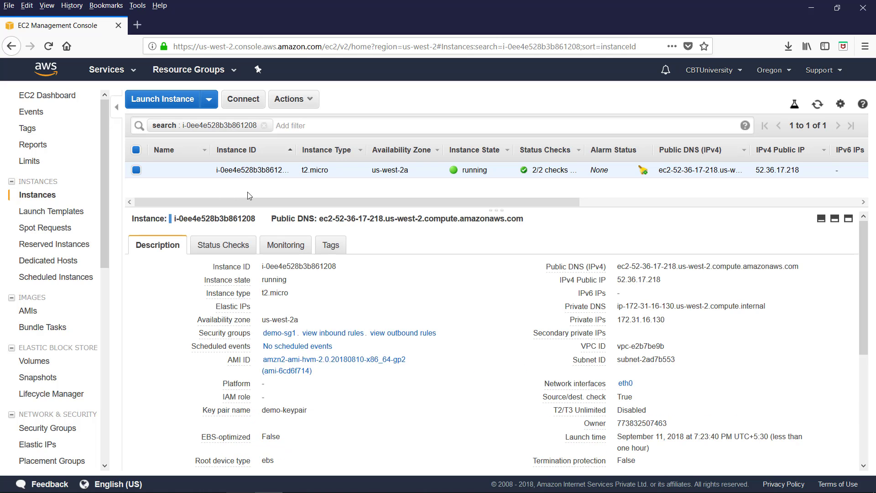
Step: Name the instance demosys1
{"action": "left_click", "coordinate": [200, 171]}
{"action": "type", "text": "demosys1"}
{"action": "key", "text": "Return"}
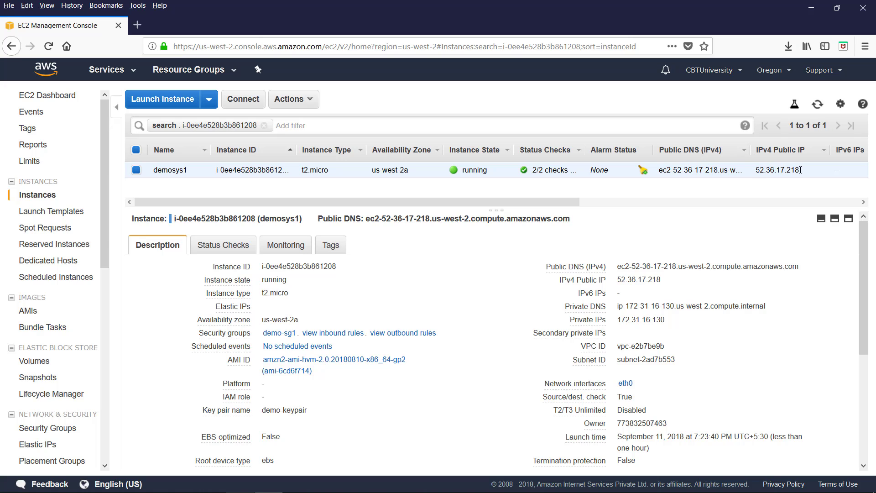
Step: Show demosys1's status checks, with system and instance reachability both passed
{"action": "left_click_drag", "start_coordinate": [570, 204], "coordinate": [850, 203]}
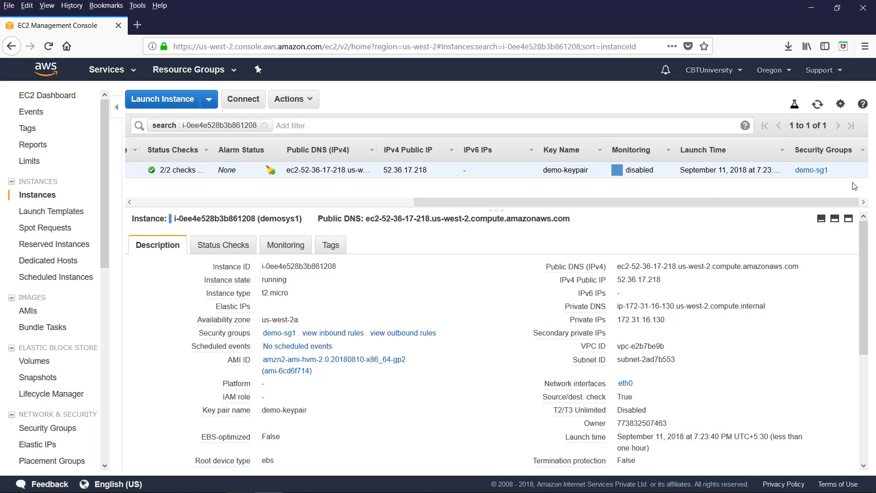
{"action": "left_click_drag", "start_coordinate": [852, 201], "coordinate": [196, 195]}
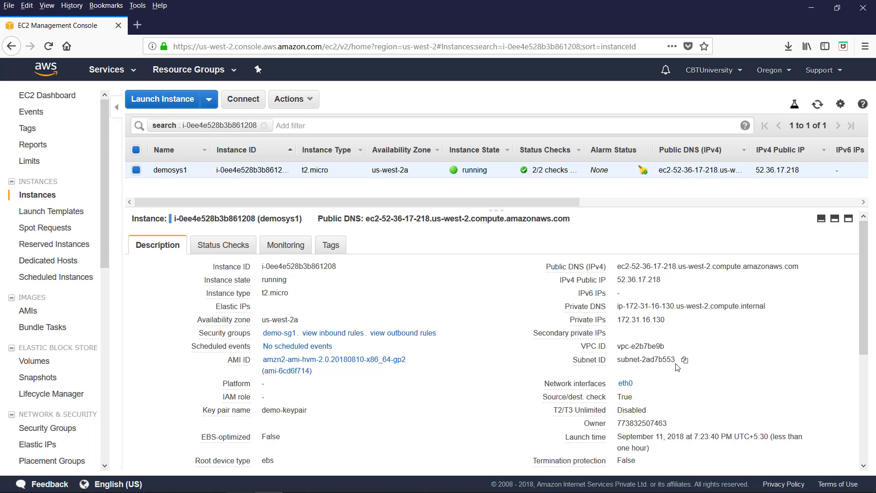
{"action": "scroll", "coordinate": [669, 379], "scroll_direction": "down", "scroll_amount": 2}
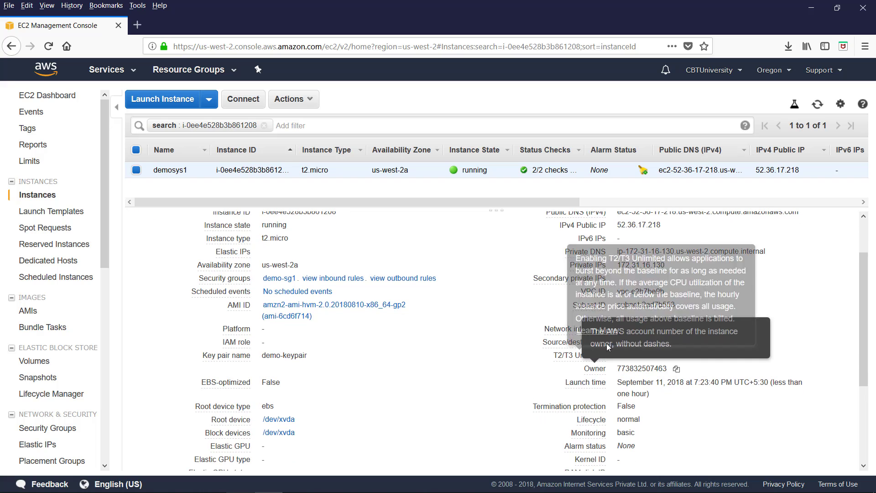
{"action": "scroll", "coordinate": [557, 388], "scroll_direction": "down", "scroll_amount": 2}
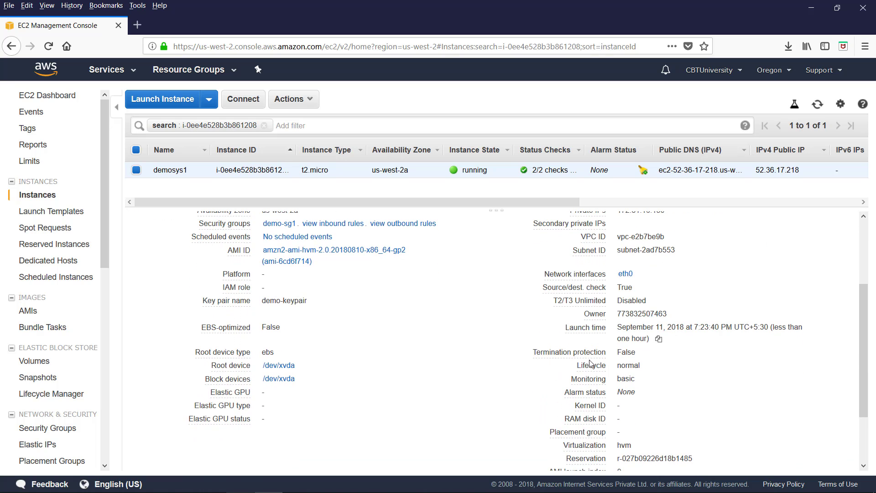
{"action": "scroll", "coordinate": [347, 319], "scroll_direction": "up", "scroll_amount": 4}
{"action": "left_click", "coordinate": [224, 247]}
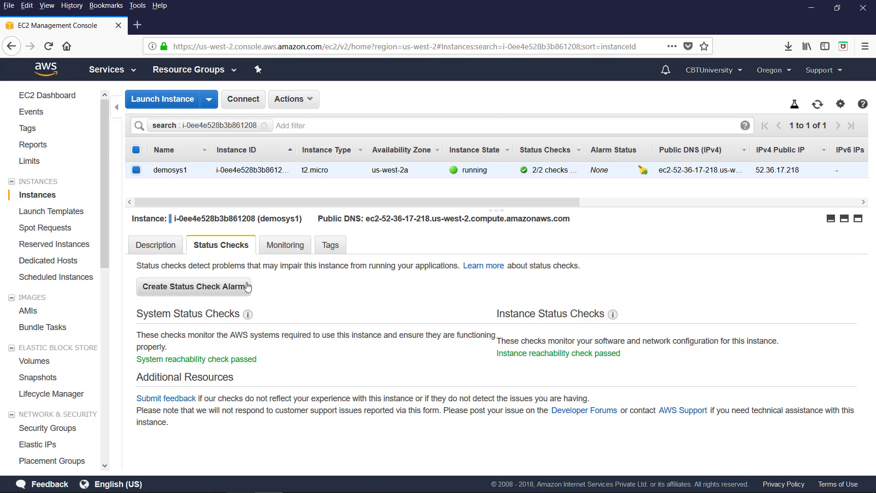
Step: Show demosys1's CloudWatch basic monitoring graphs for the last hour
{"action": "left_click", "coordinate": [292, 247]}
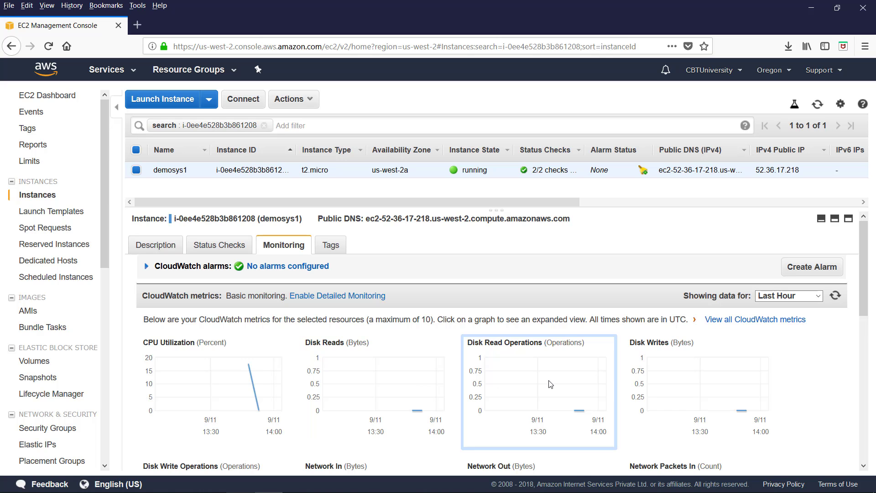
{"action": "scroll", "coordinate": [682, 386], "scroll_direction": "down", "scroll_amount": 3}
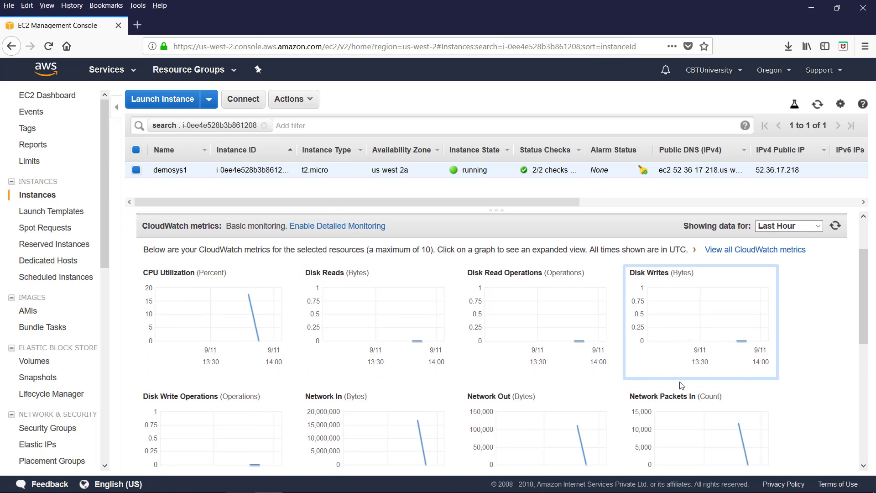
{"action": "scroll", "coordinate": [228, 405], "scroll_direction": "down", "scroll_amount": 1}
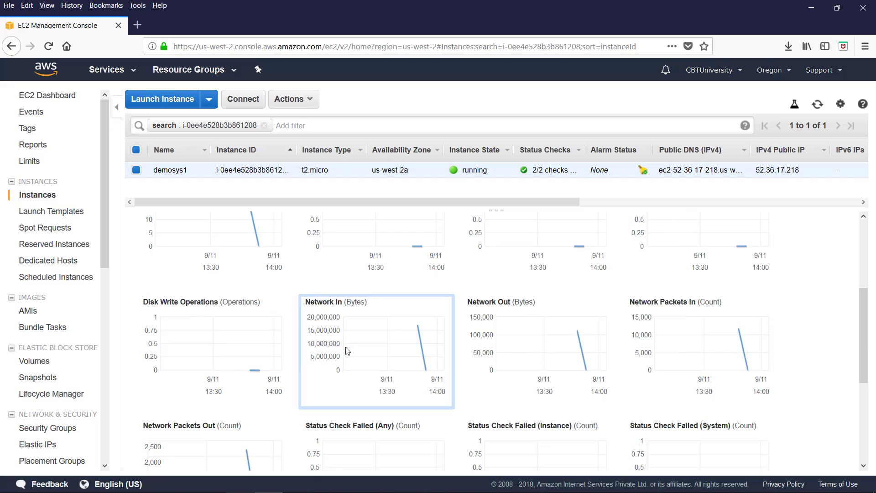
{"action": "scroll", "coordinate": [601, 359], "scroll_direction": "down", "scroll_amount": 1}
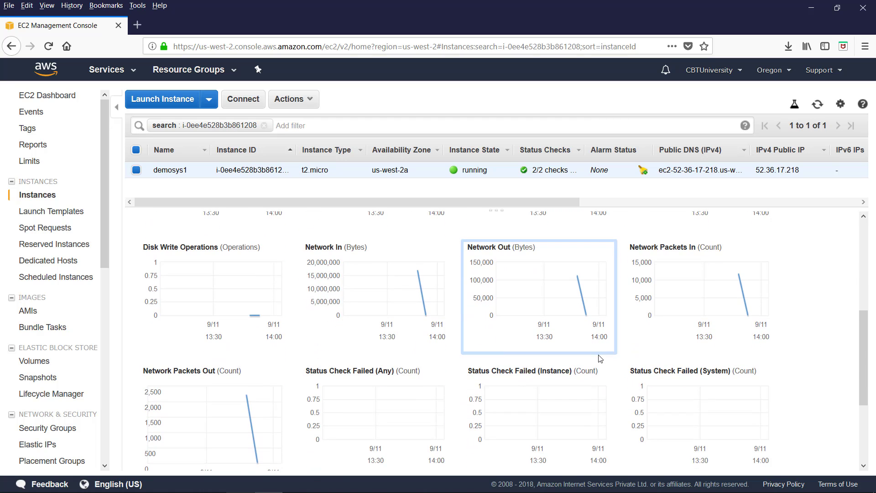
{"action": "scroll", "coordinate": [397, 421], "scroll_direction": "down", "scroll_amount": 3}
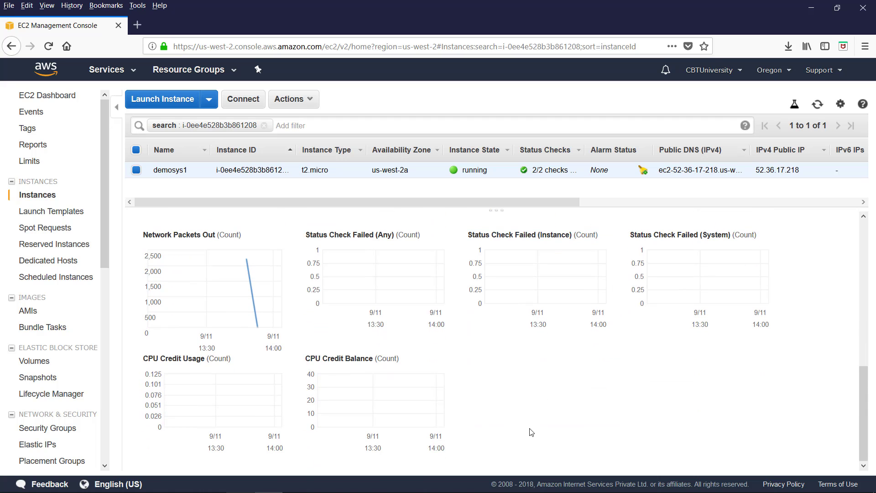
{"action": "scroll", "coordinate": [532, 432], "scroll_direction": "up", "scroll_amount": 5}
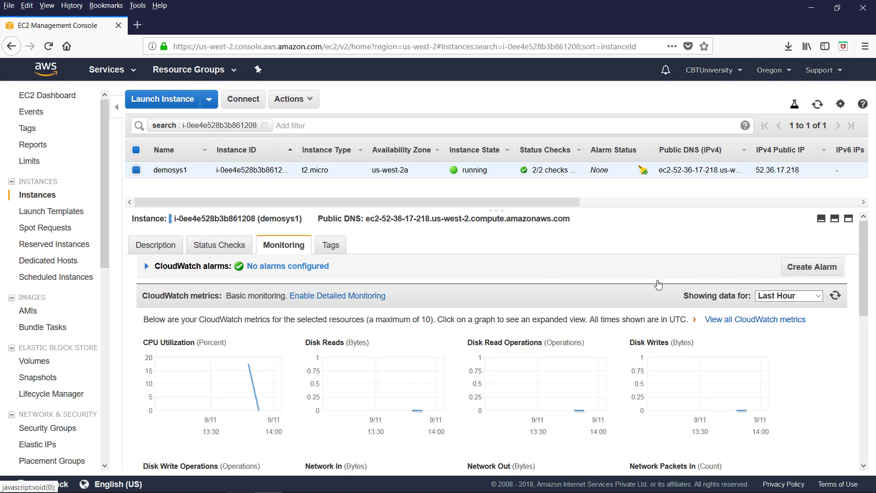
Step: Draft an alarm for CPU Utilization >= 75 over 5 Minutes, notifying a new topic
{"action": "left_click", "coordinate": [799, 270]}
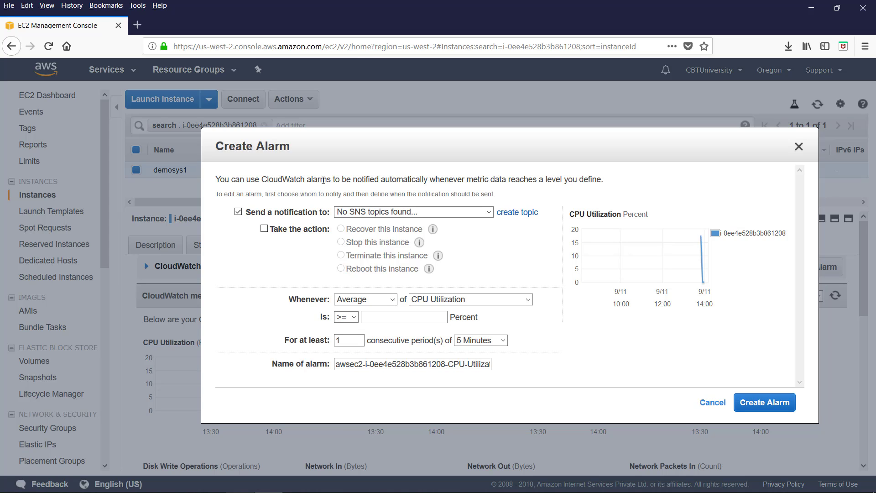
{"action": "left_click", "coordinate": [511, 214]}
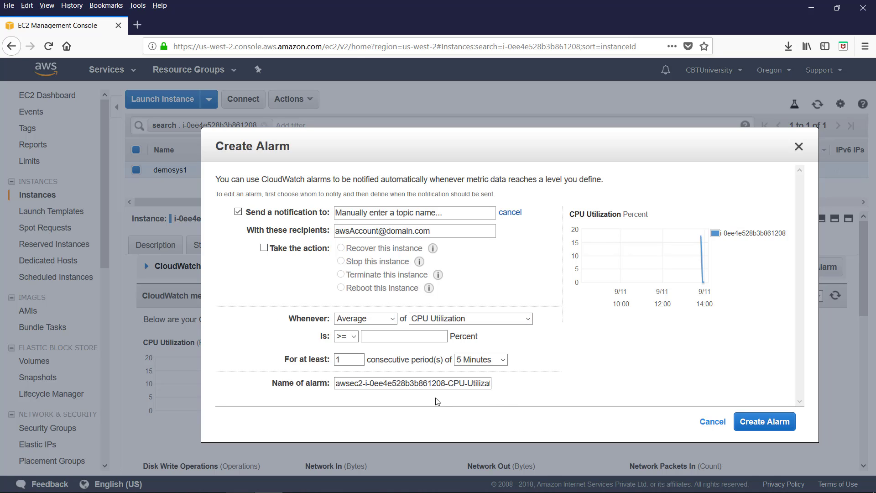
{"action": "left_click", "coordinate": [391, 318]}
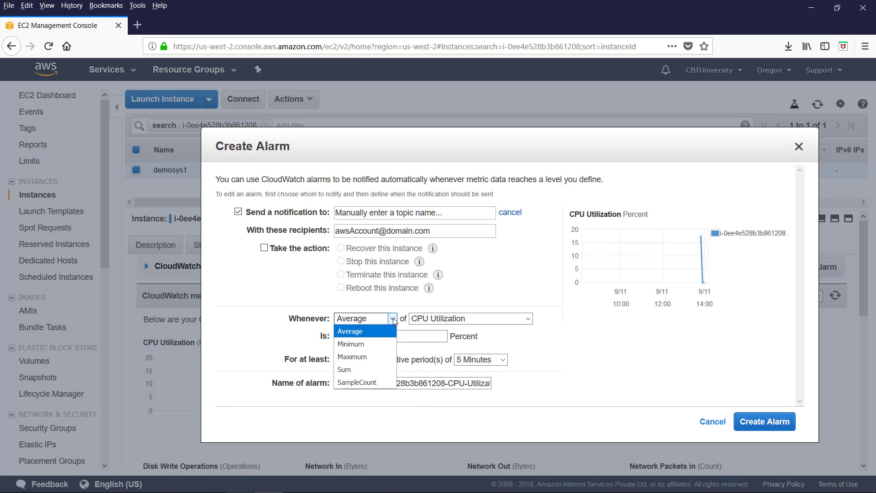
{"action": "left_click", "coordinate": [528, 318]}
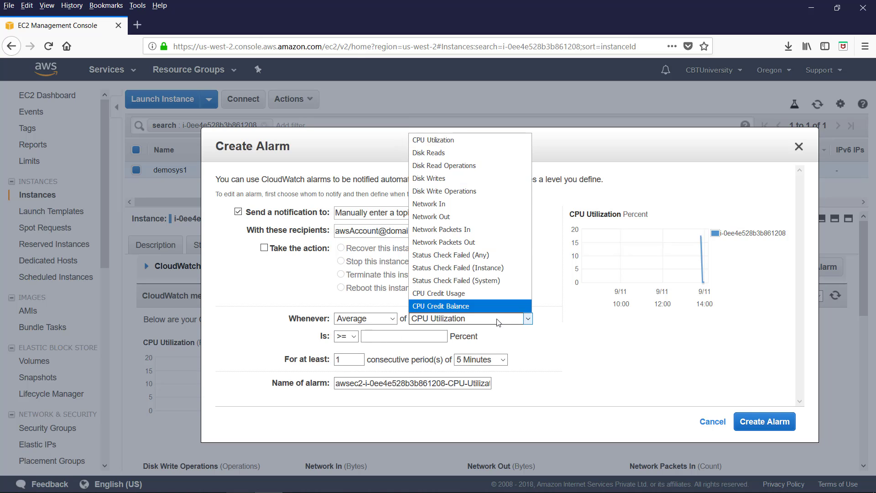
{"action": "left_click", "coordinate": [404, 336]}
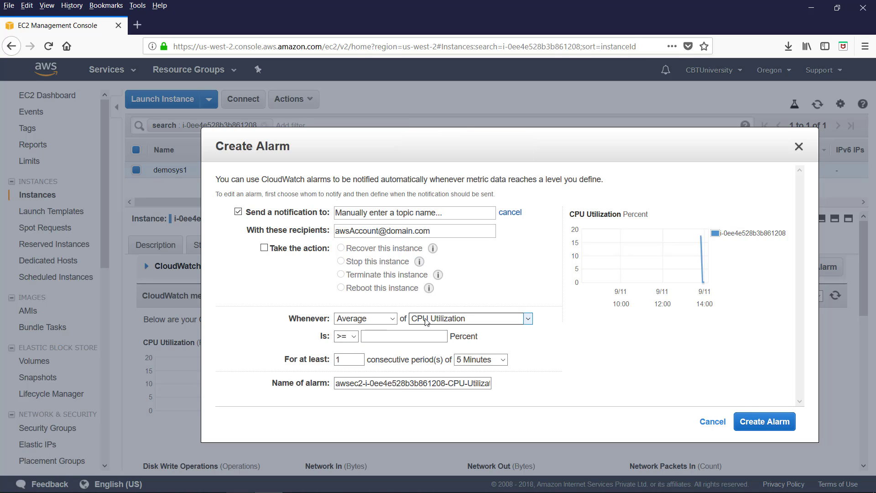
{"action": "type", "text": "75"}
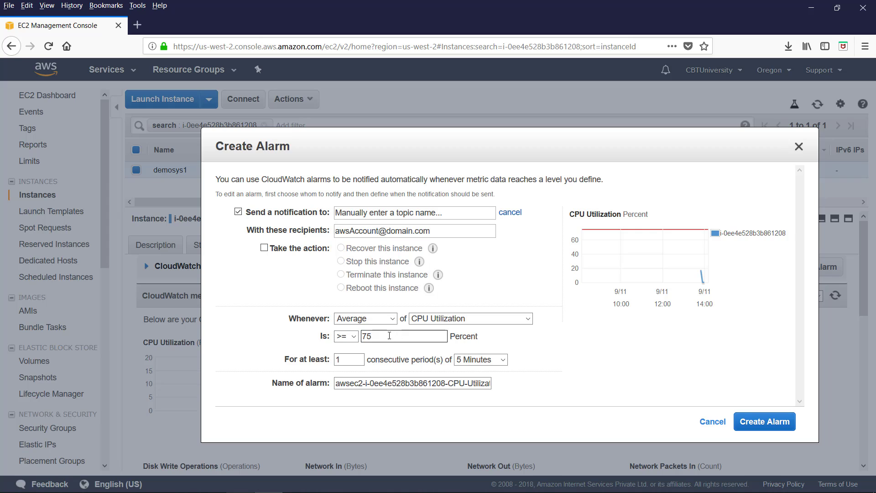
{"action": "left_click", "coordinate": [354, 338]}
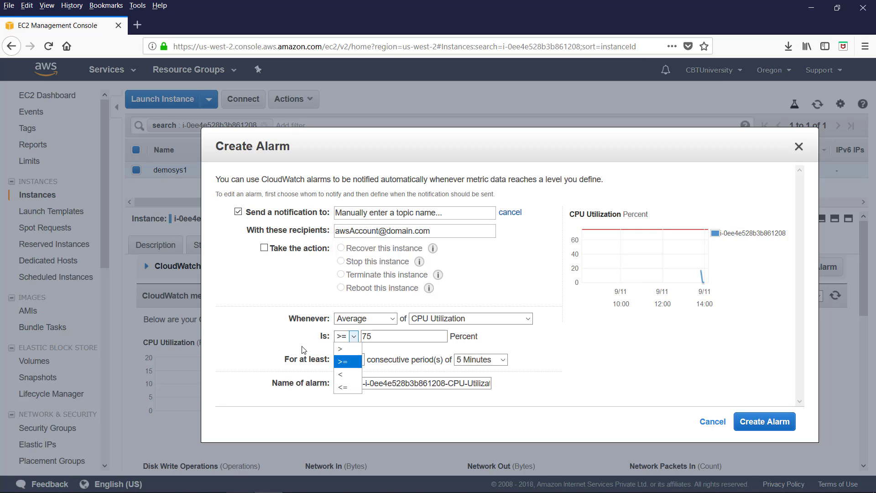
{"action": "left_click", "coordinate": [344, 364]}
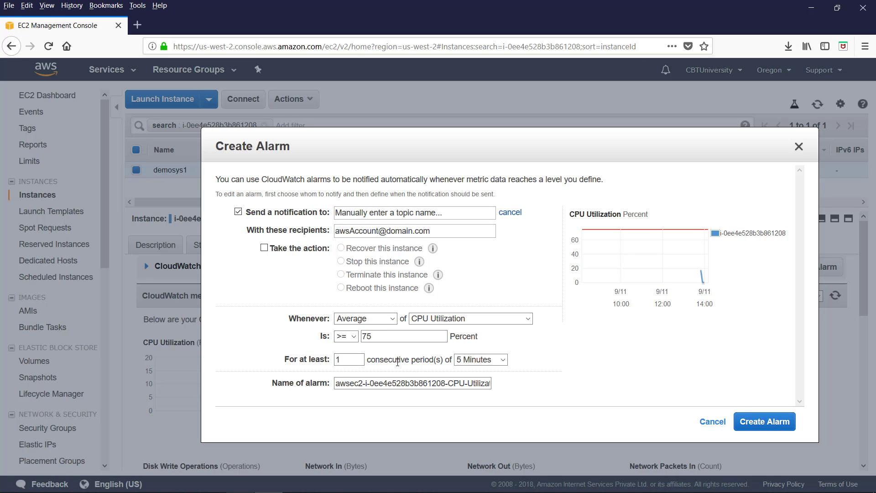
{"action": "left_click", "coordinate": [501, 361]}
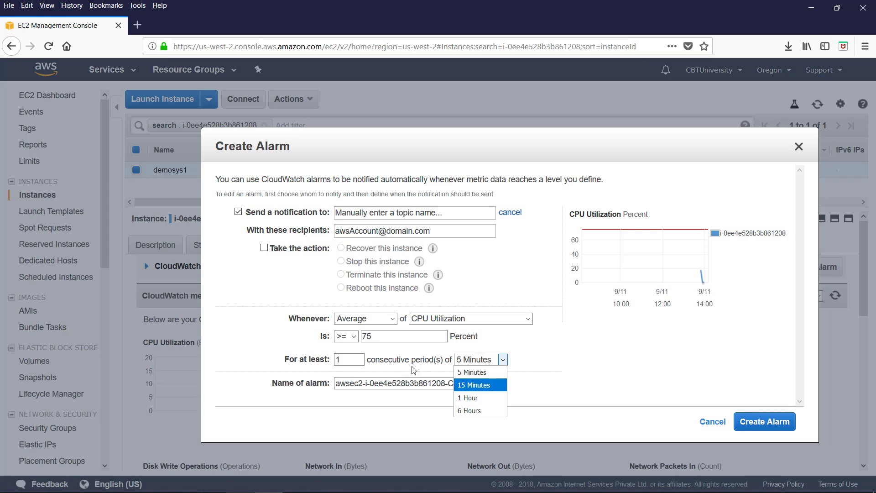
{"action": "left_click", "coordinate": [350, 384]}
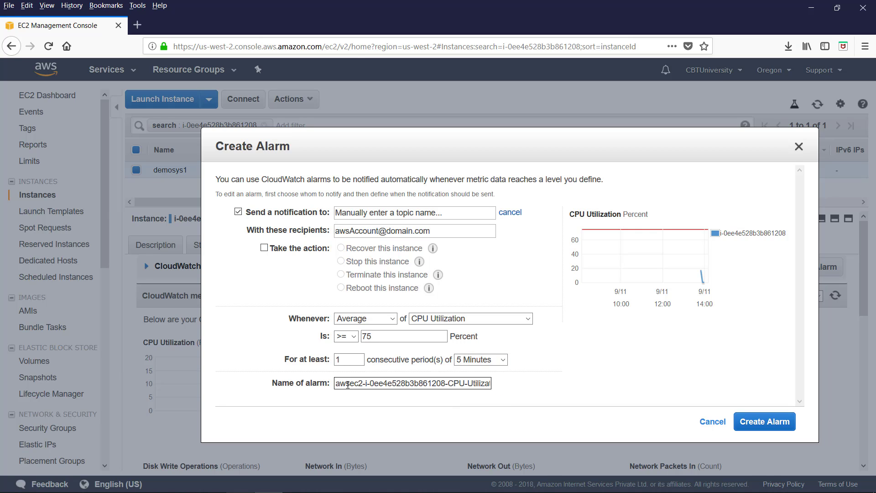
Step: Discard the alarm and show demosys1's tags, listing only Name=demosys1
{"action": "left_click", "coordinate": [628, 251]}
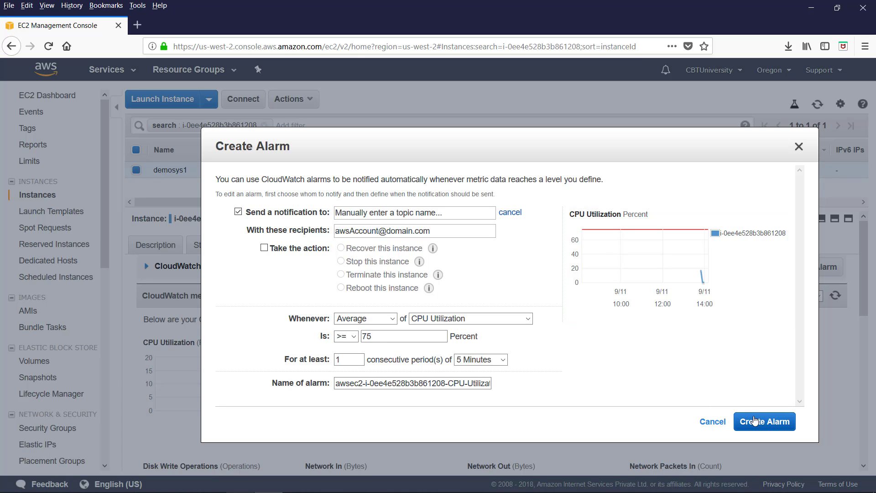
{"action": "left_click", "coordinate": [712, 422]}
{"action": "left_click", "coordinate": [328, 246]}
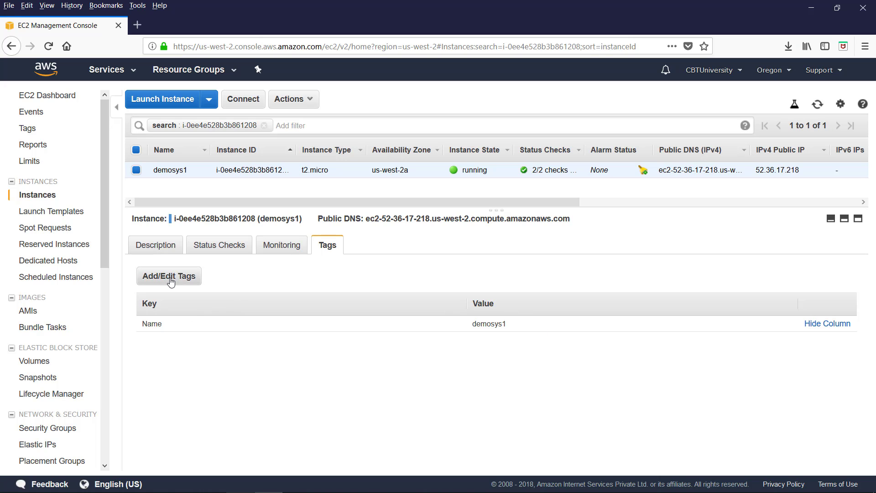
Step: Decline detailed monitoring for demosys1, keeping basic CloudWatch monitoring on
{"action": "left_click", "coordinate": [280, 247]}
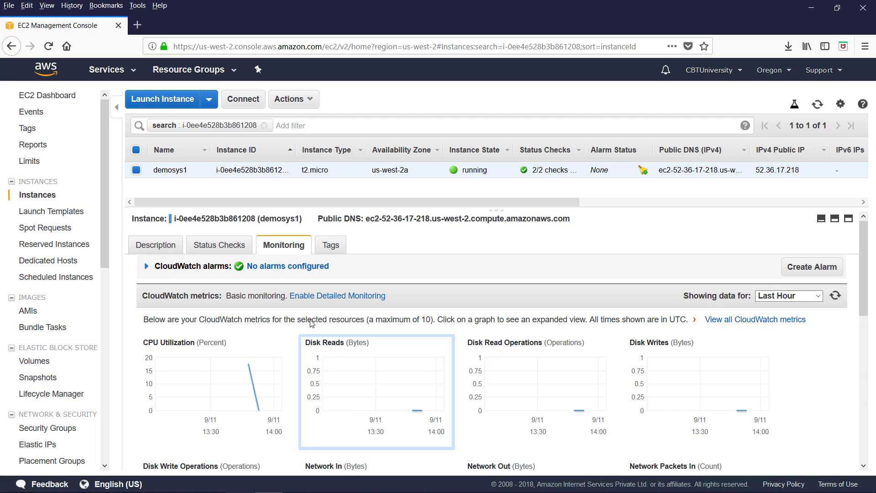
{"action": "left_click", "coordinate": [333, 296]}
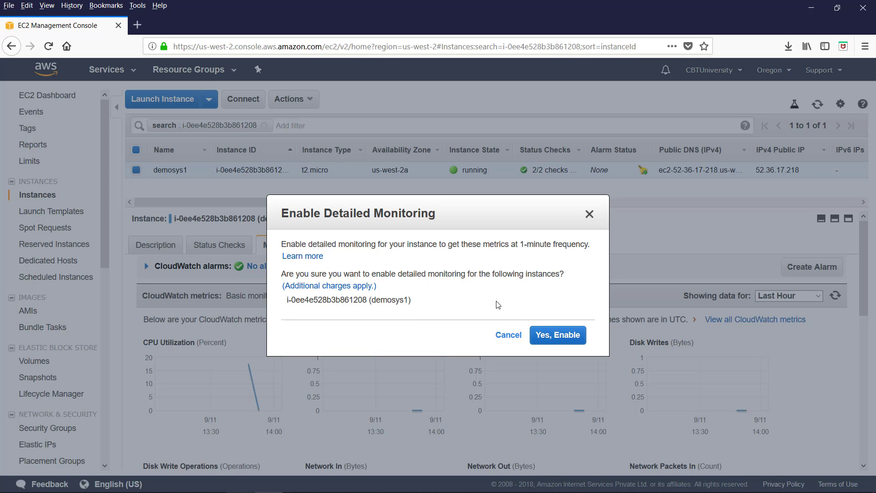
{"action": "left_click", "coordinate": [504, 335]}
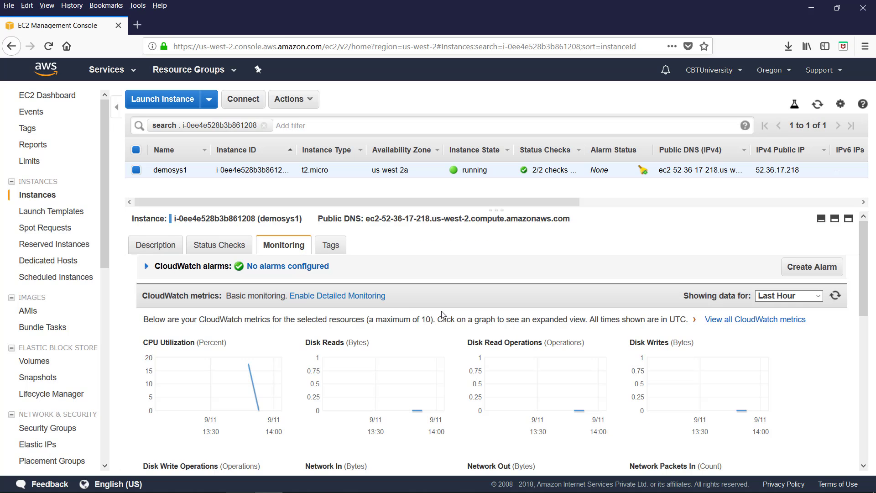
{"action": "scroll", "coordinate": [411, 250], "scroll_direction": "down", "scroll_amount": 3}
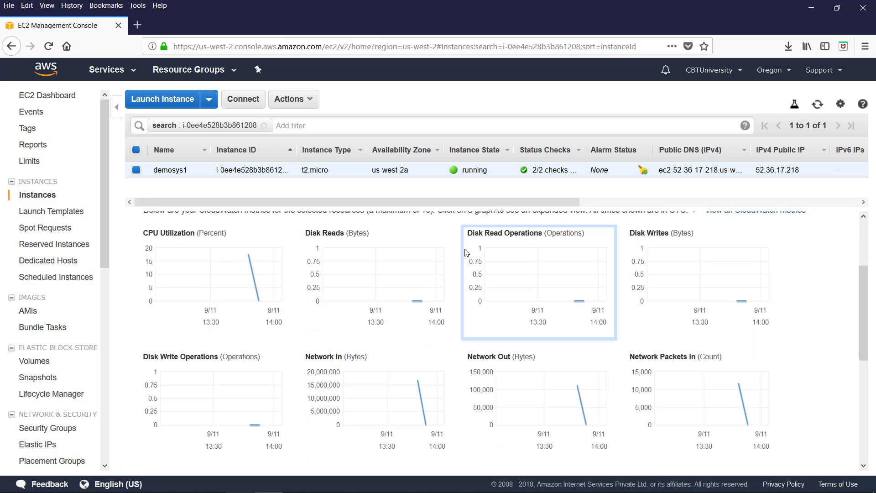
{"action": "scroll", "coordinate": [463, 231], "scroll_direction": "up", "scroll_amount": 2}
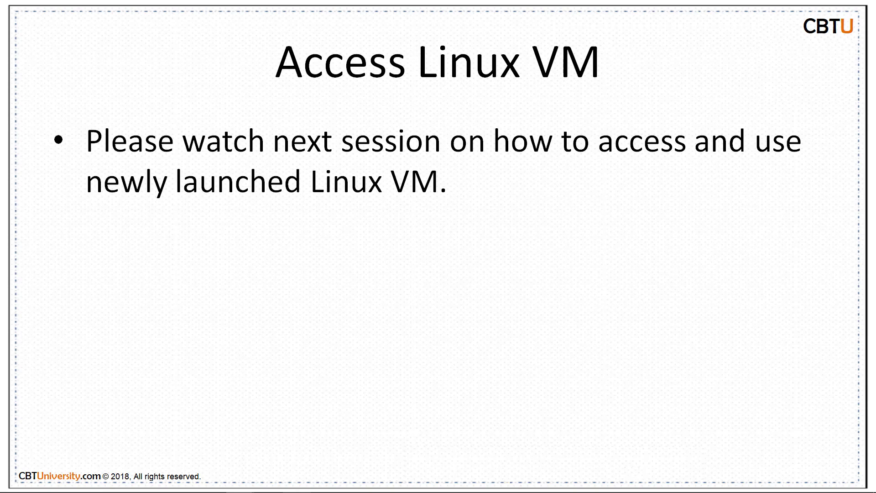